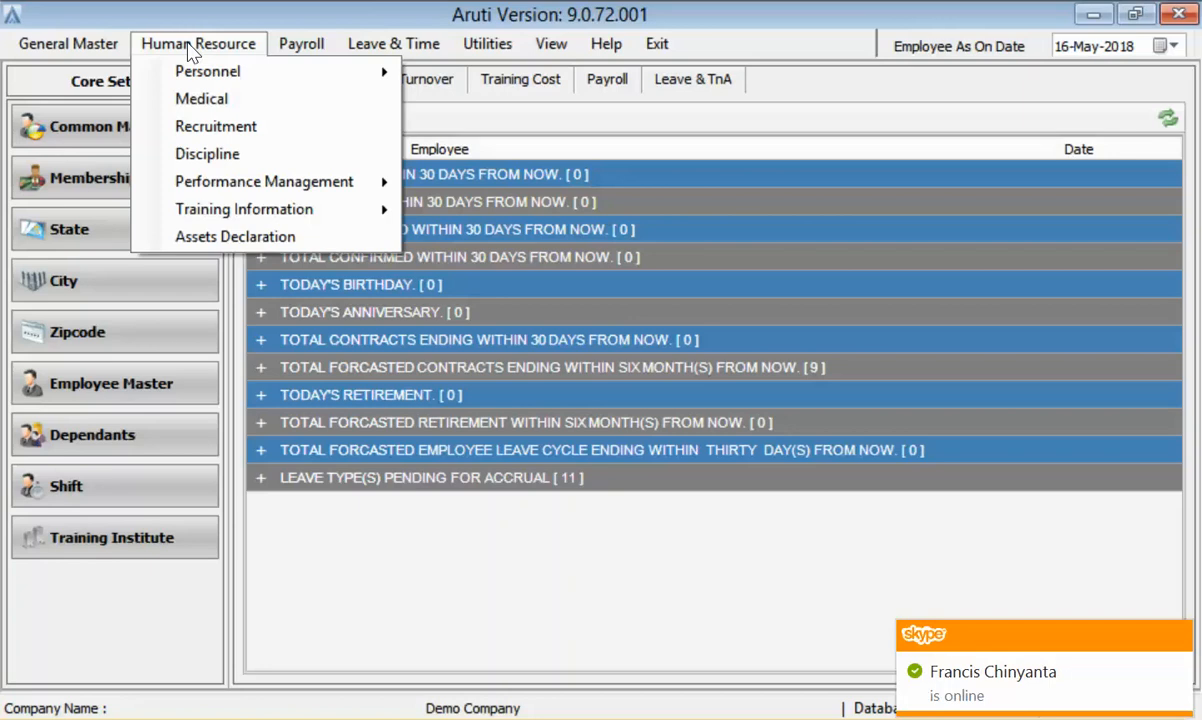
Open the recruitment Vacancy Master and start a new vacancy record
left_click(217, 131)
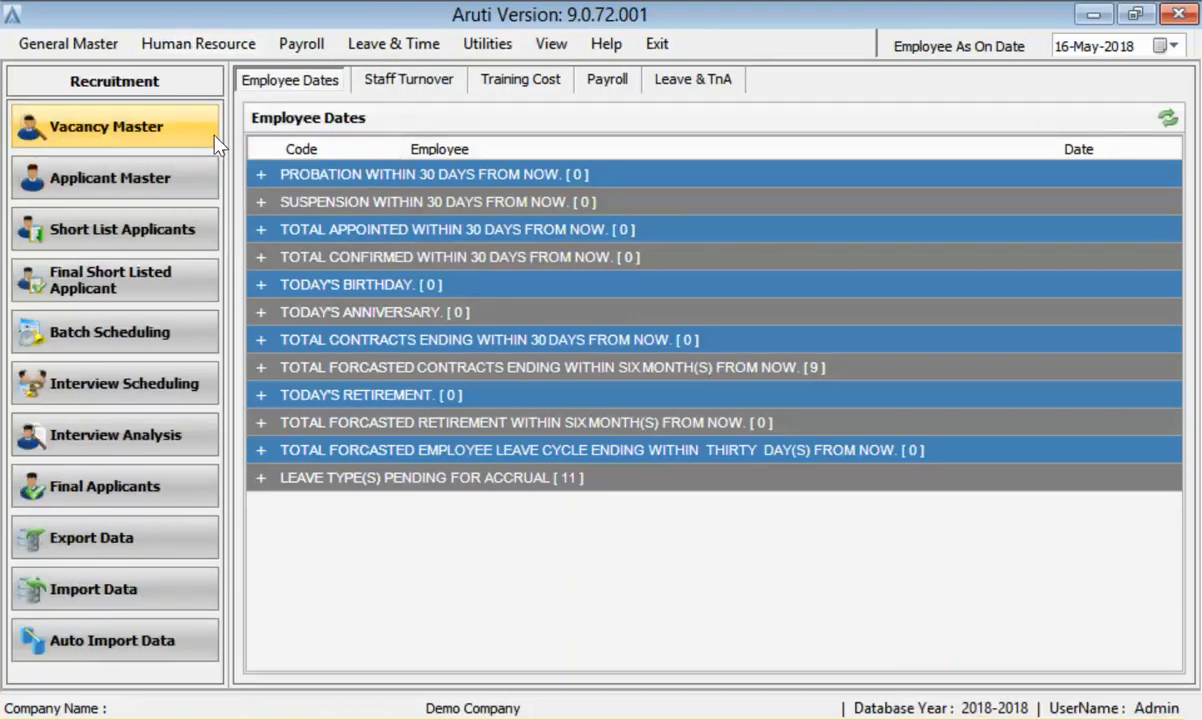
left_click(101, 124)
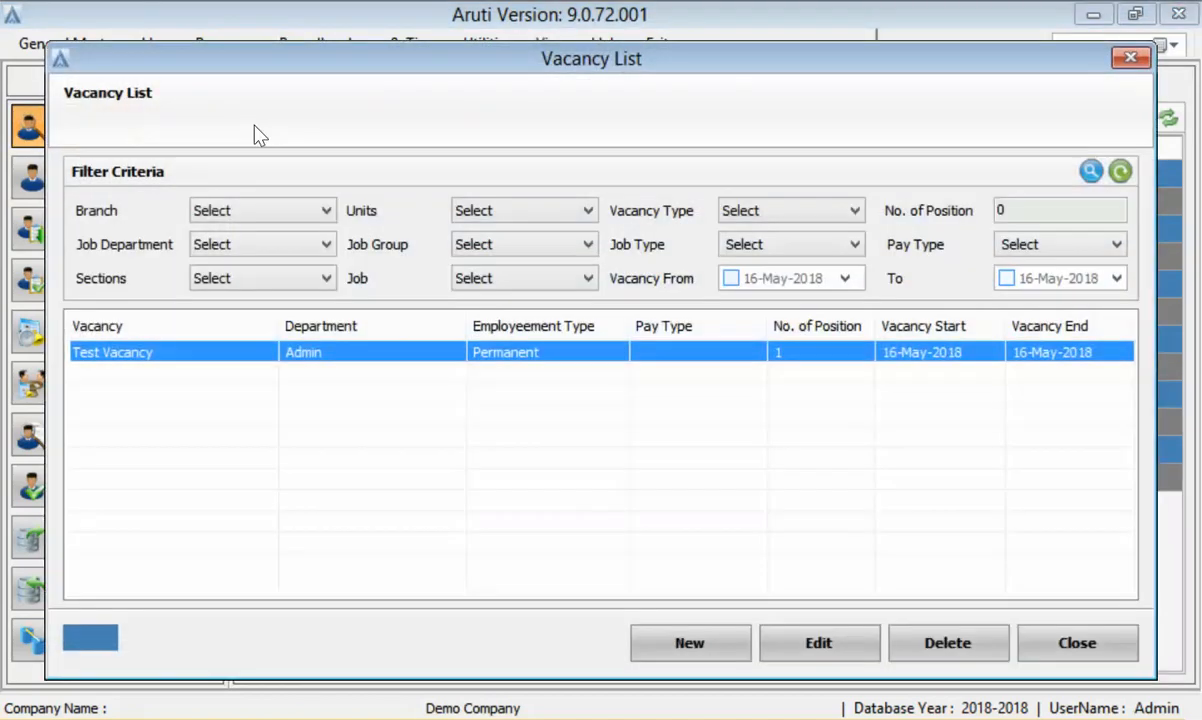
left_click(694, 645)
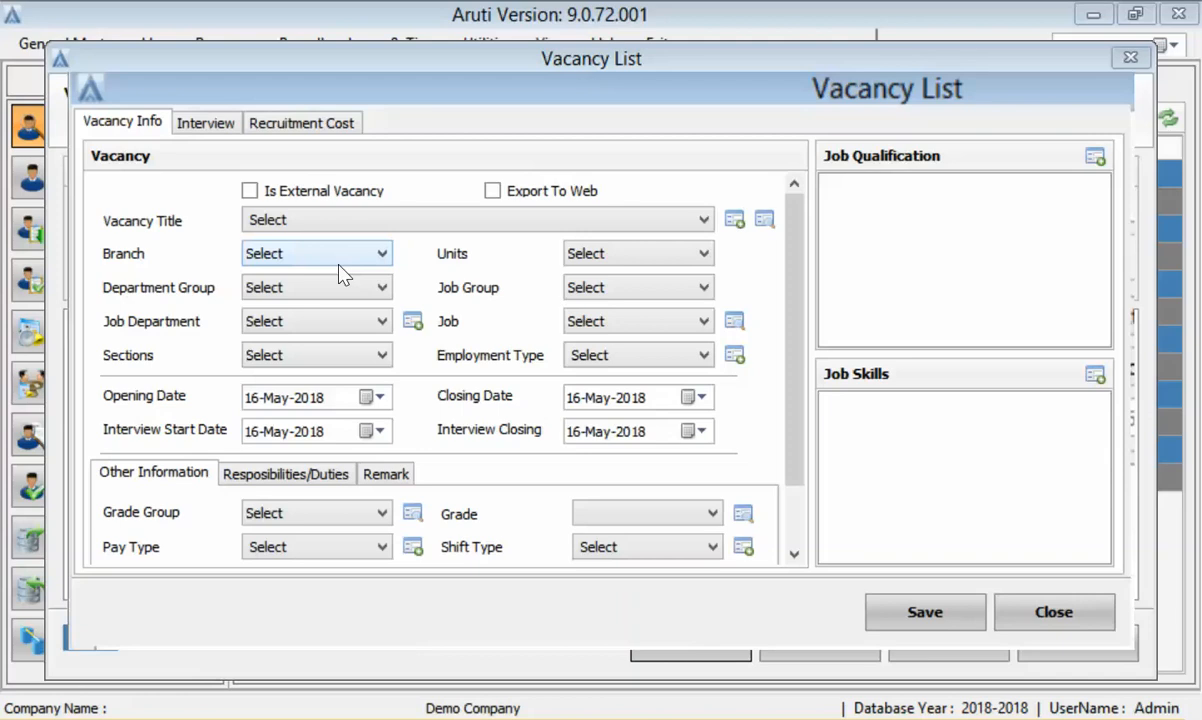
Mark the new vacancy as an external vacancy and enable its export to web
left_click(249, 191)
left_click(249, 191)
left_click(250, 191)
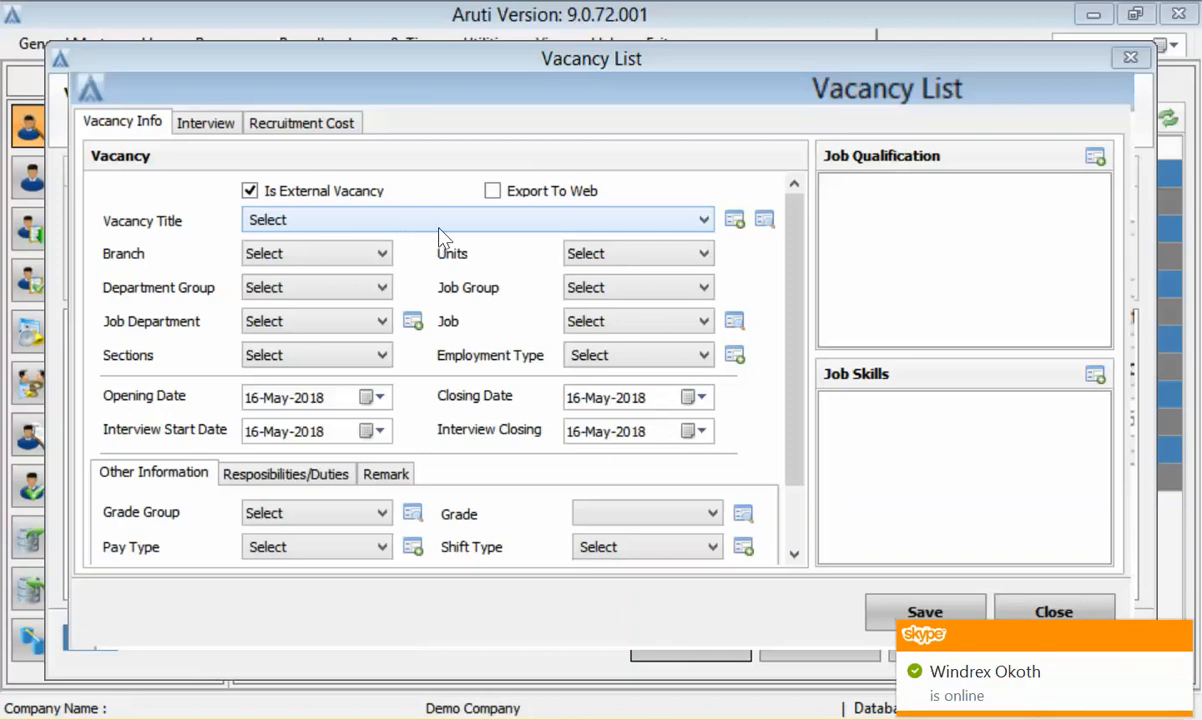
left_click(493, 192)
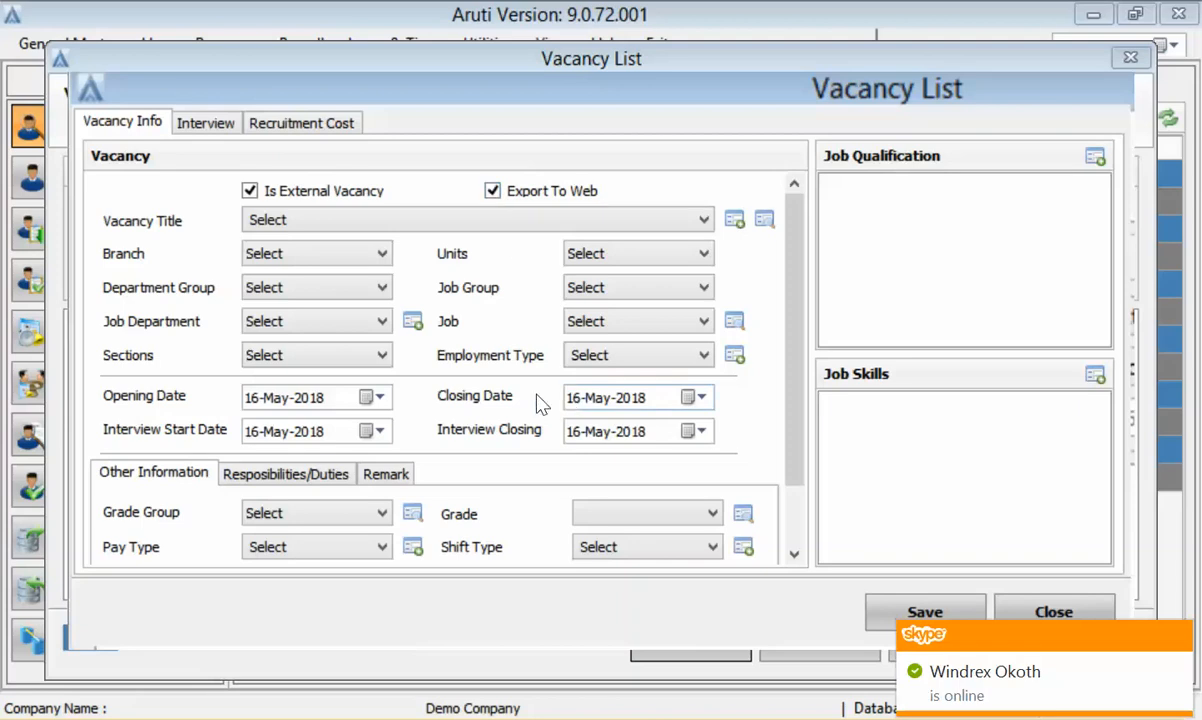
Add a vacancy title to the master list with code 02 and name Senior Computer Analyst, and save it
left_click(291, 221)
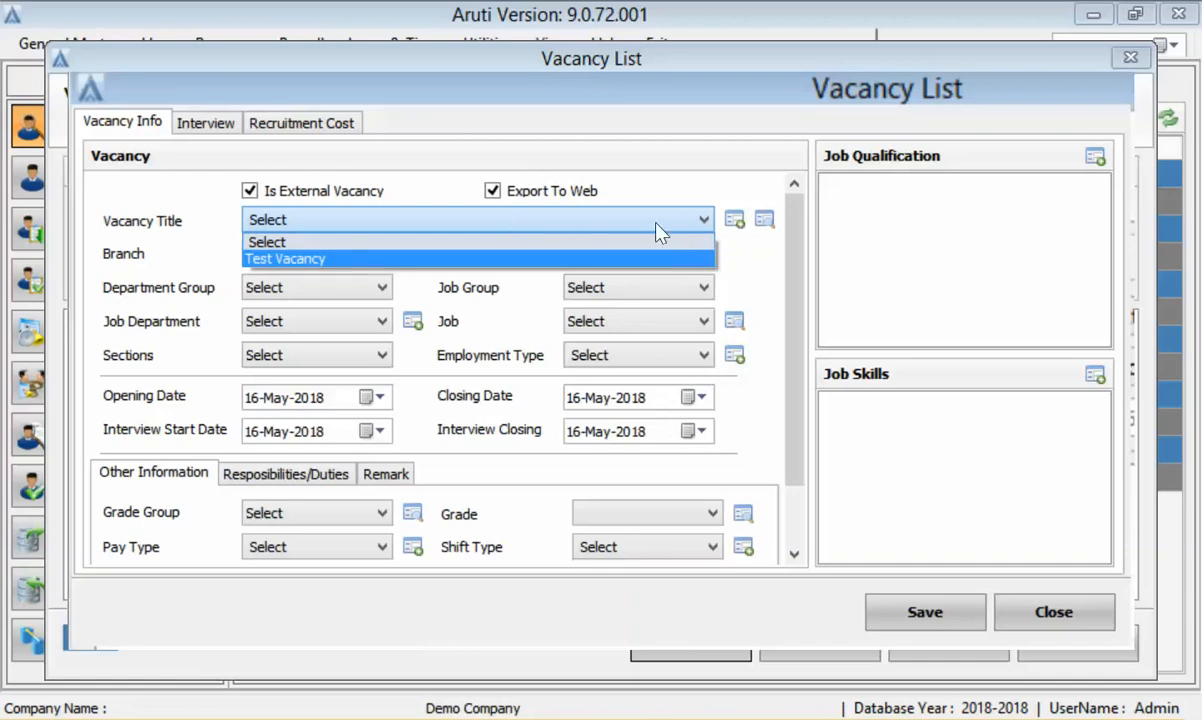
left_click(739, 226)
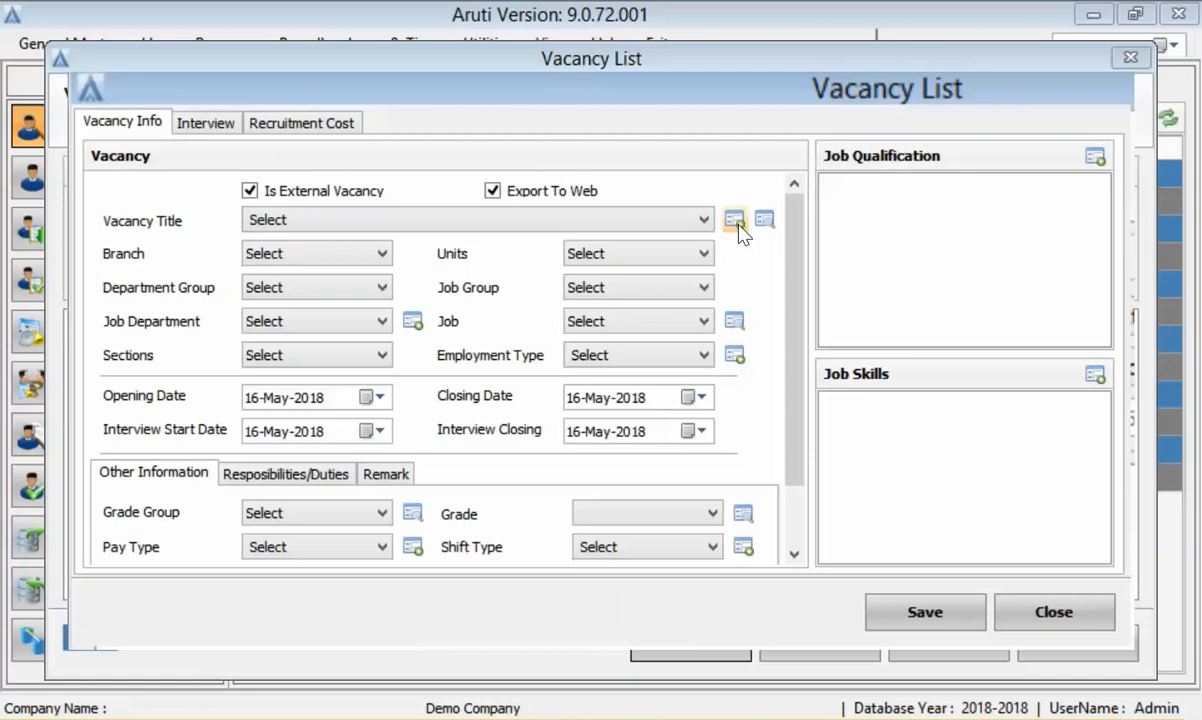
left_click(739, 226)
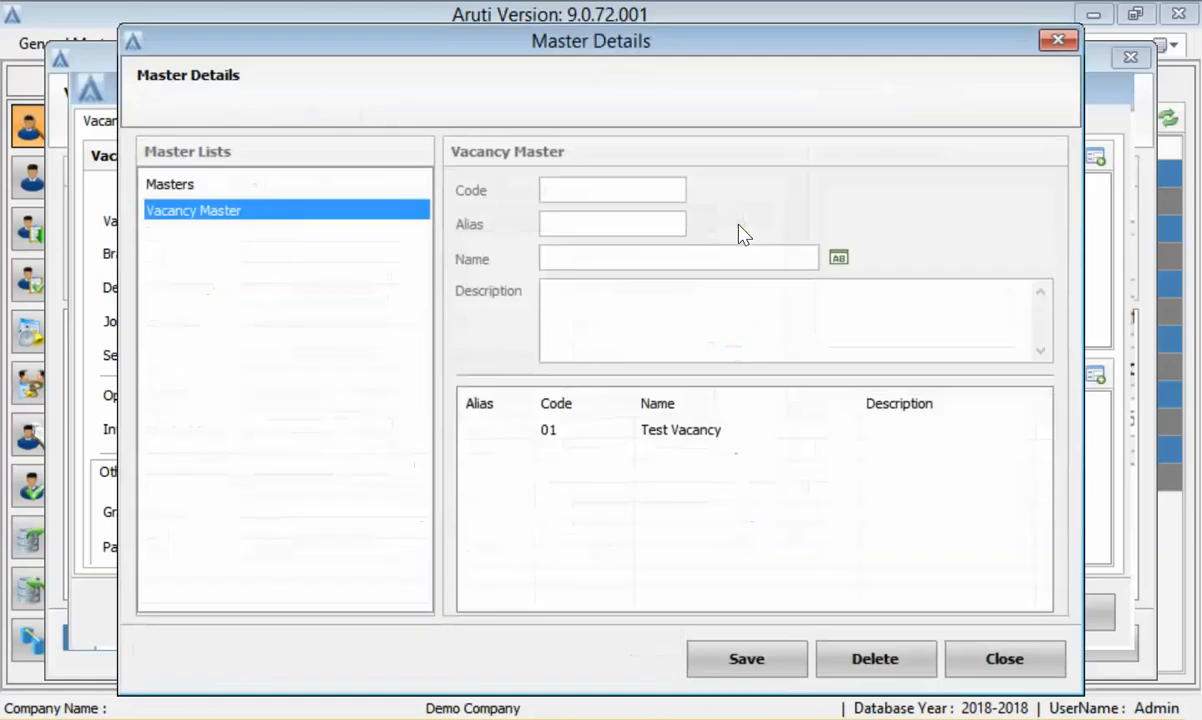
left_click(575, 191)
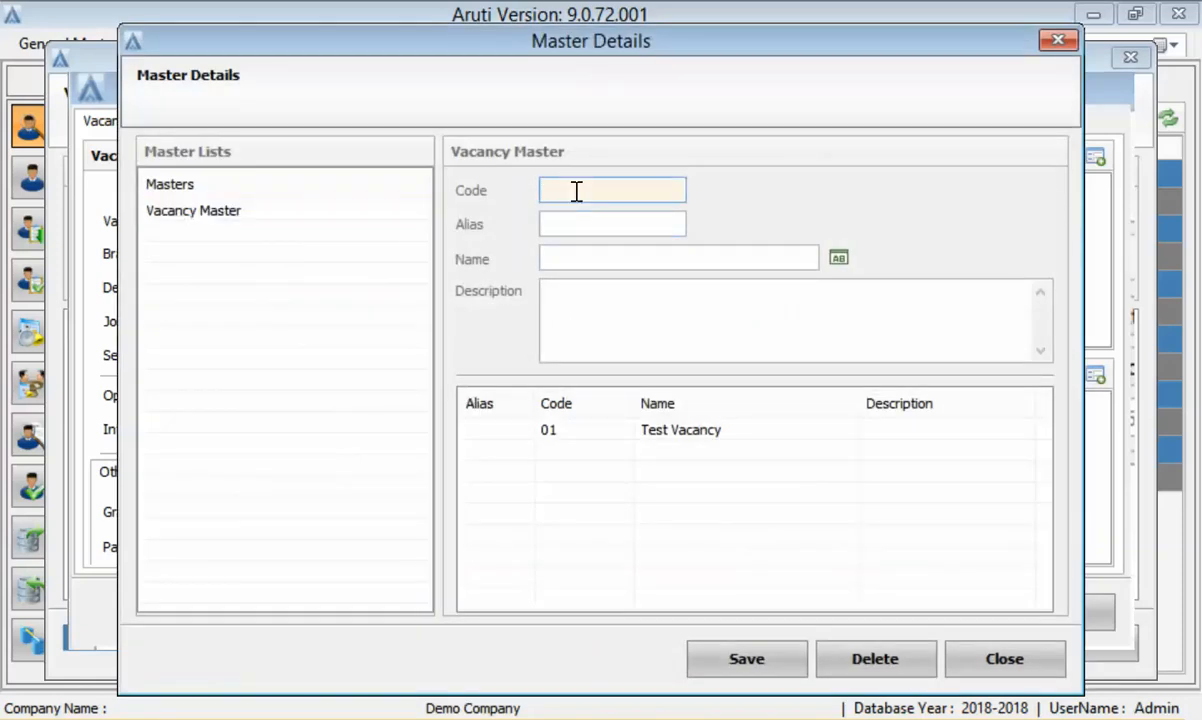
type("02")
left_click(561, 261)
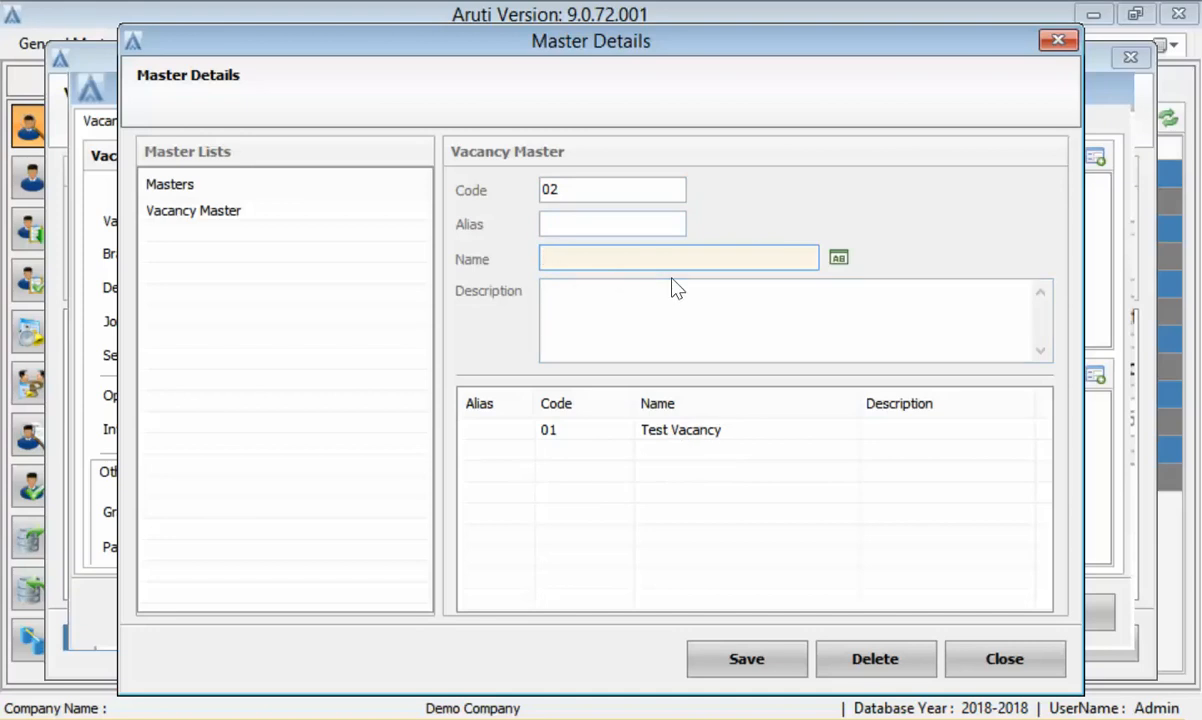
type("Computer Anal")
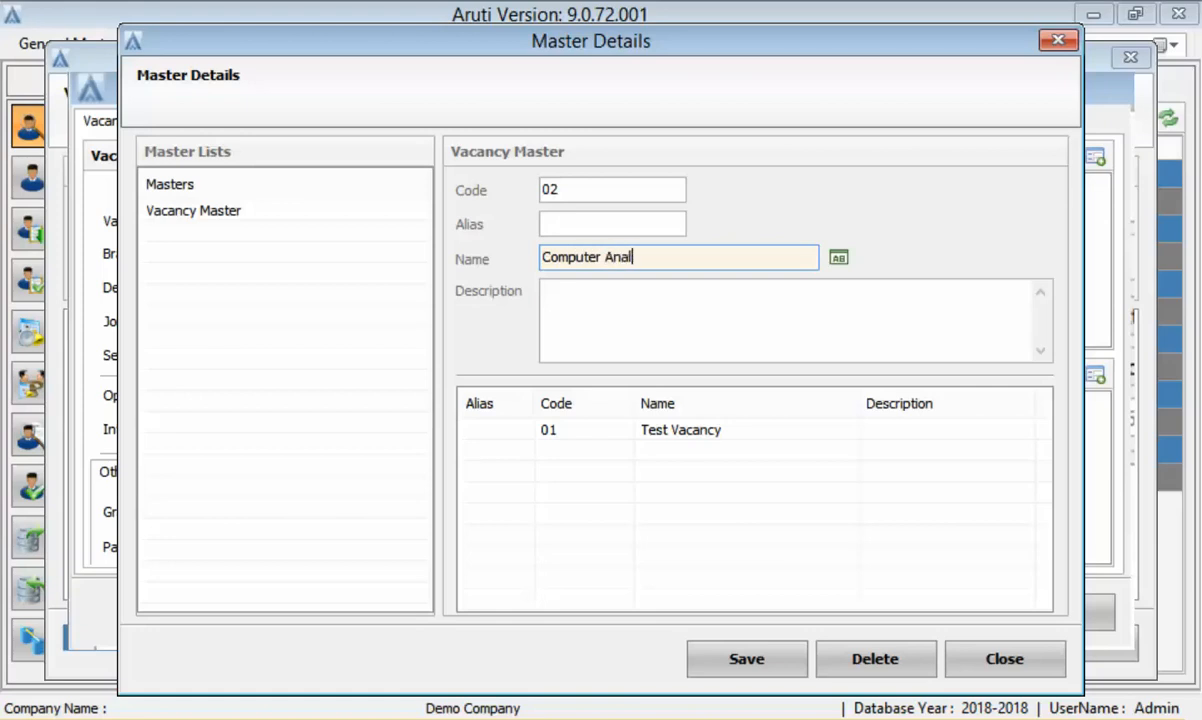
type("yst")
left_click(542, 258)
type("Seni")
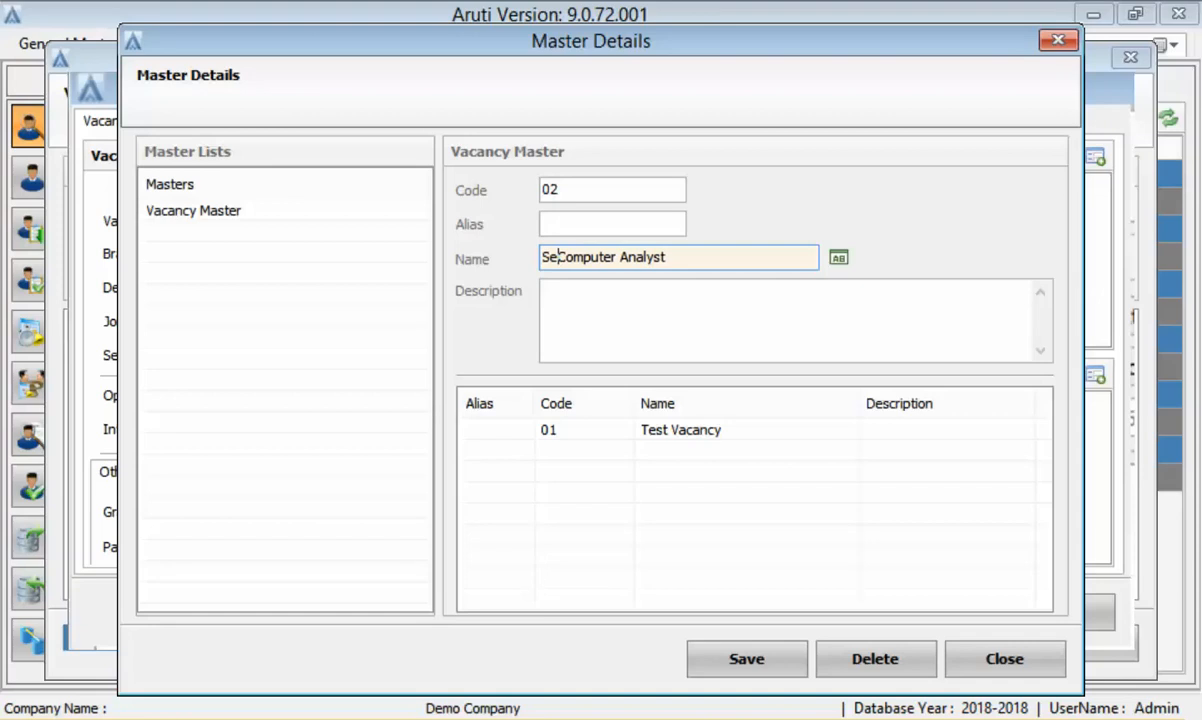
type("or")
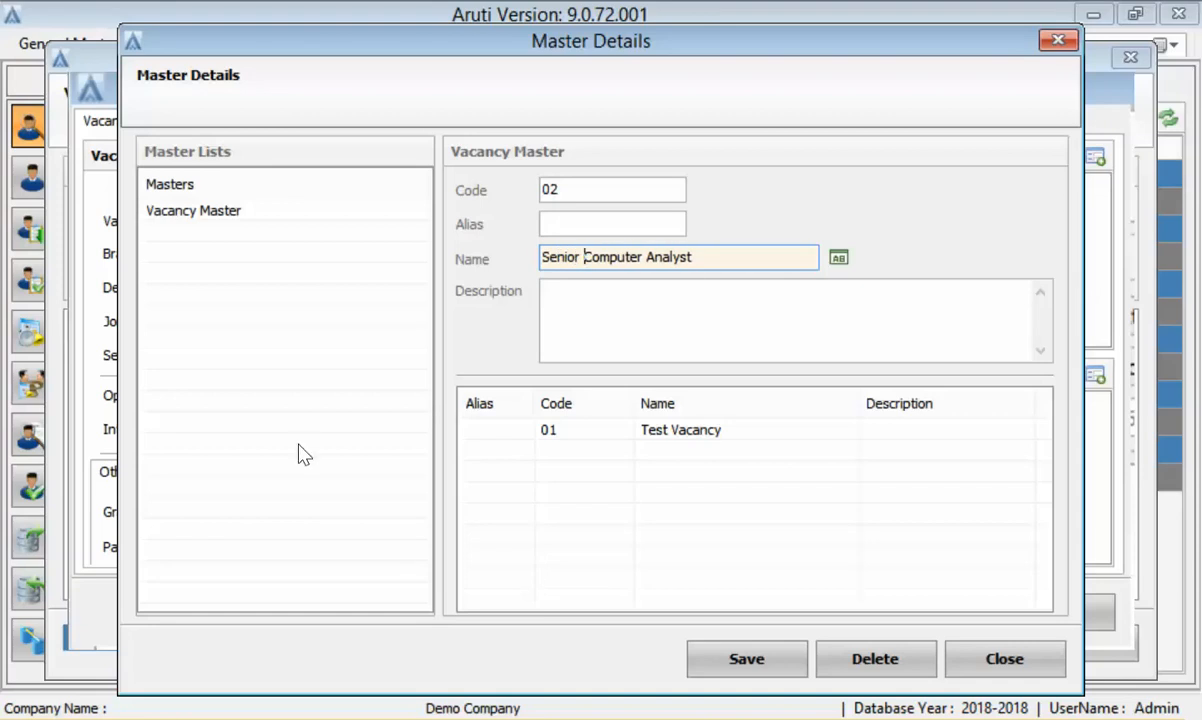
left_click(760, 662)
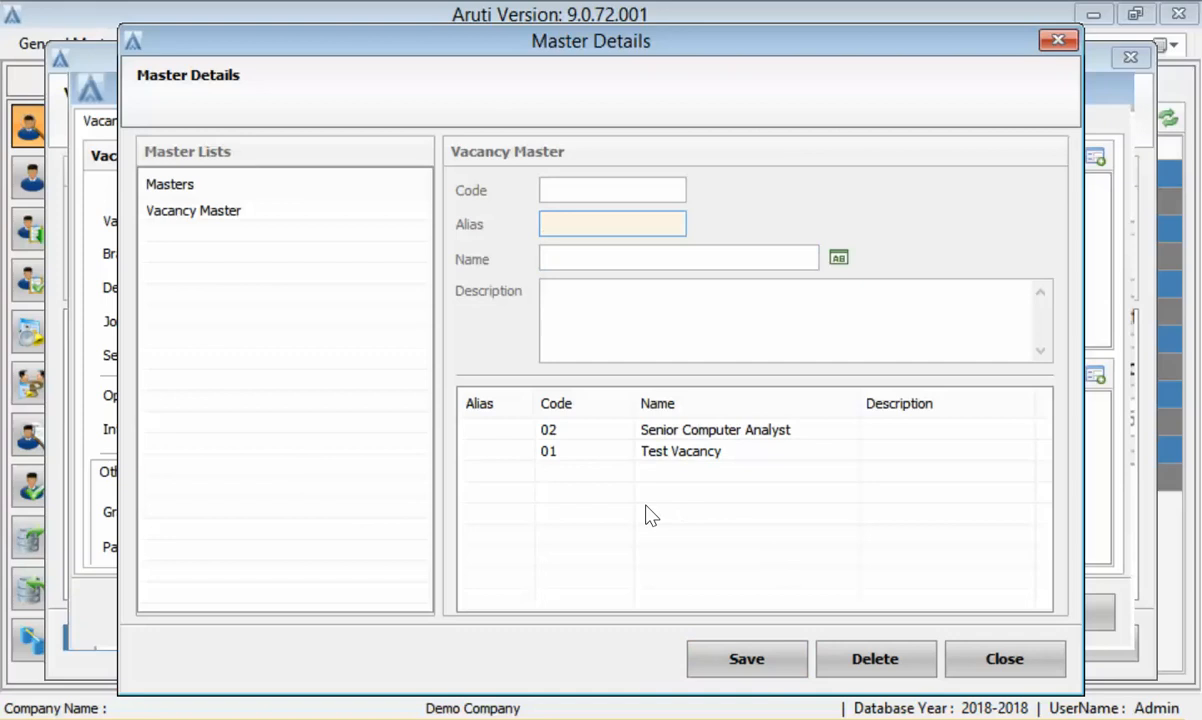
left_click(1006, 660)
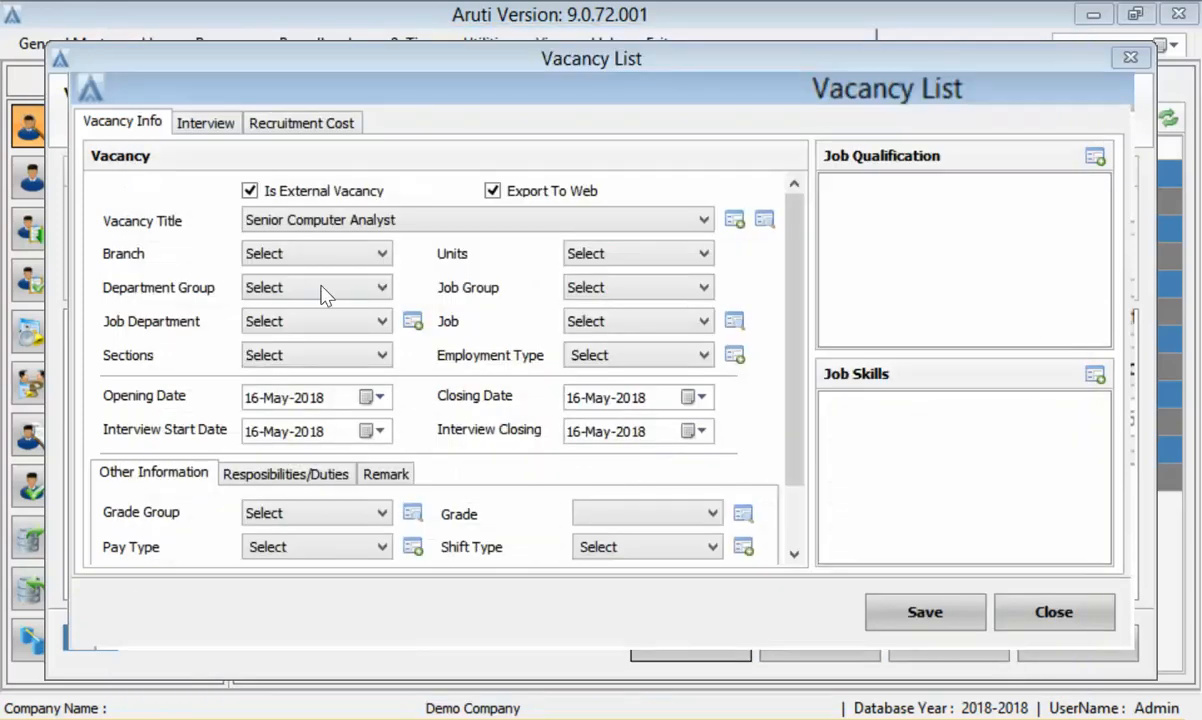
Assign the title Senior Computer Analyst, the job department HR and the job Senior Engineer to the vacancy
left_click(331, 229)
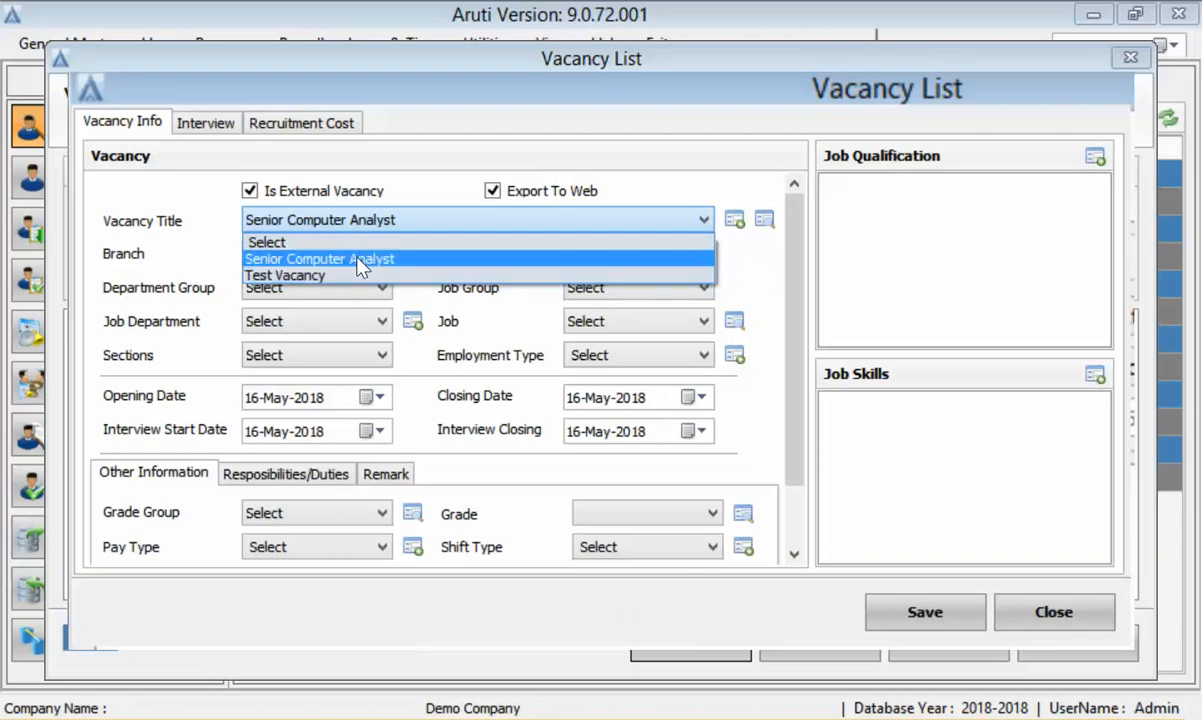
left_click(358, 259)
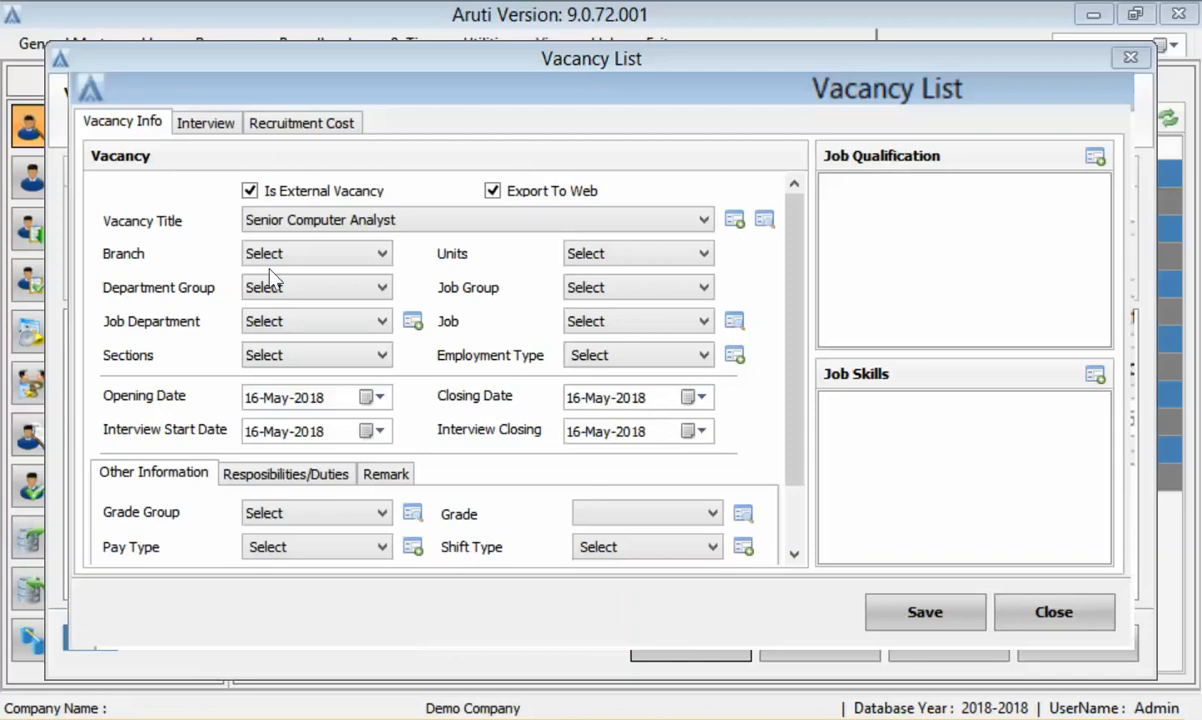
left_click(300, 322)
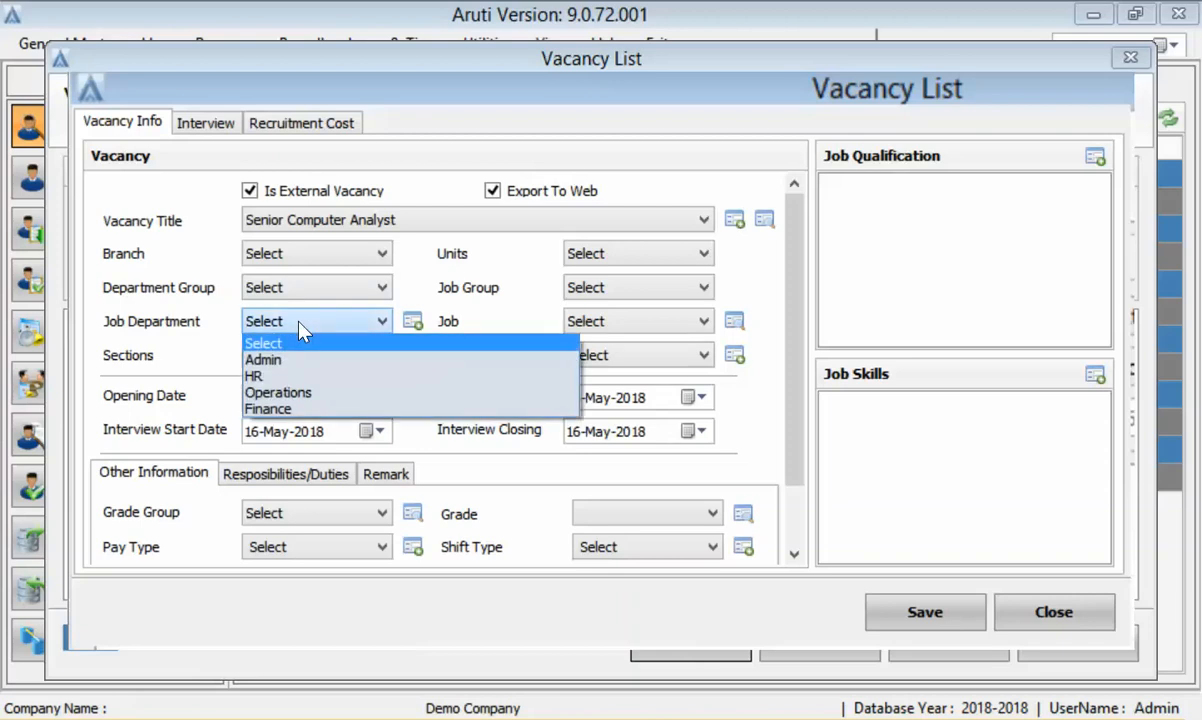
left_click(263, 377)
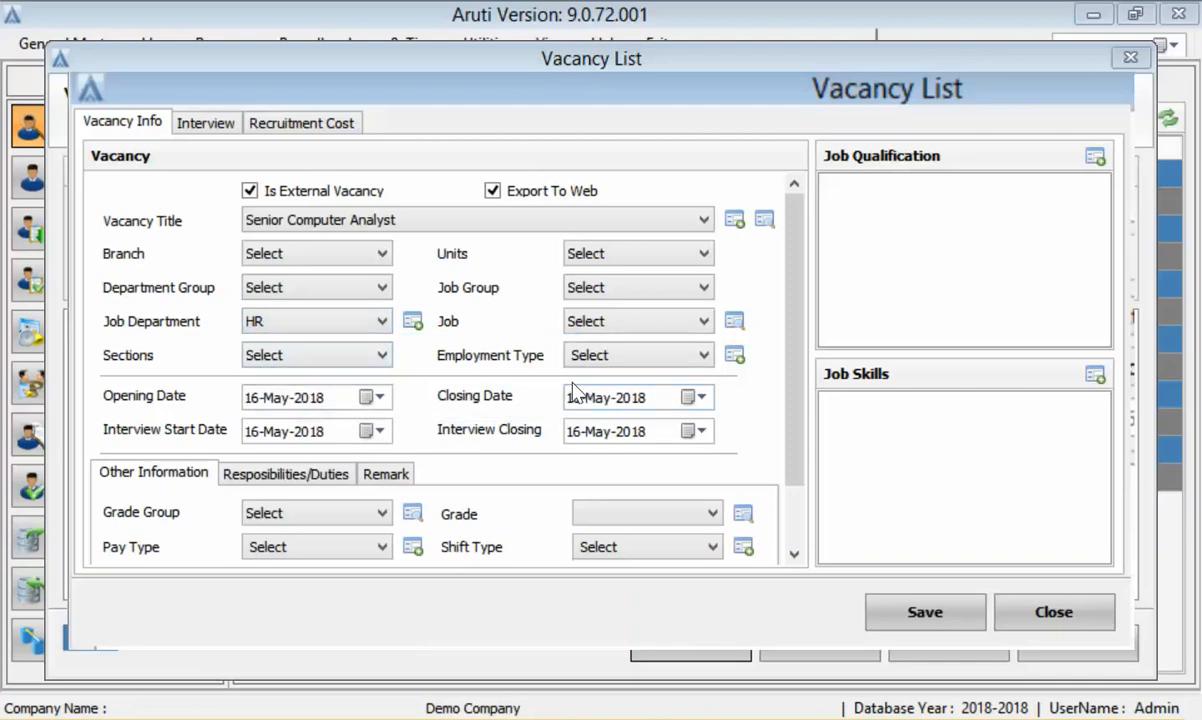
left_click(606, 321)
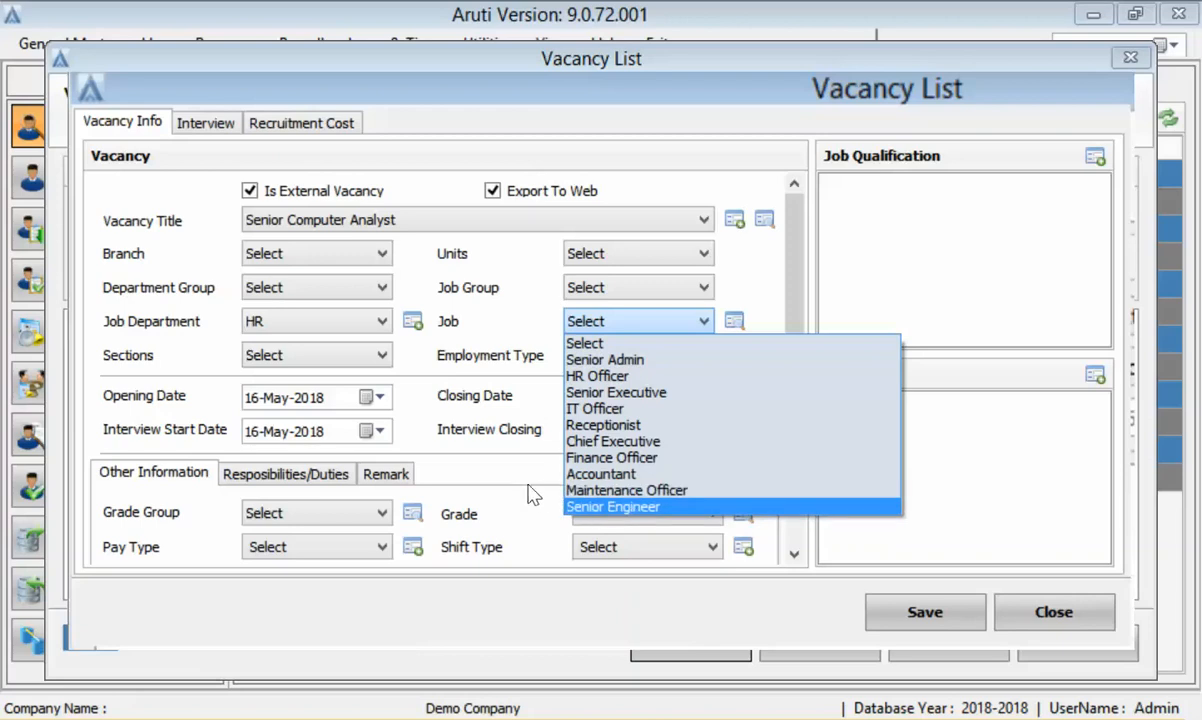
left_click(582, 506)
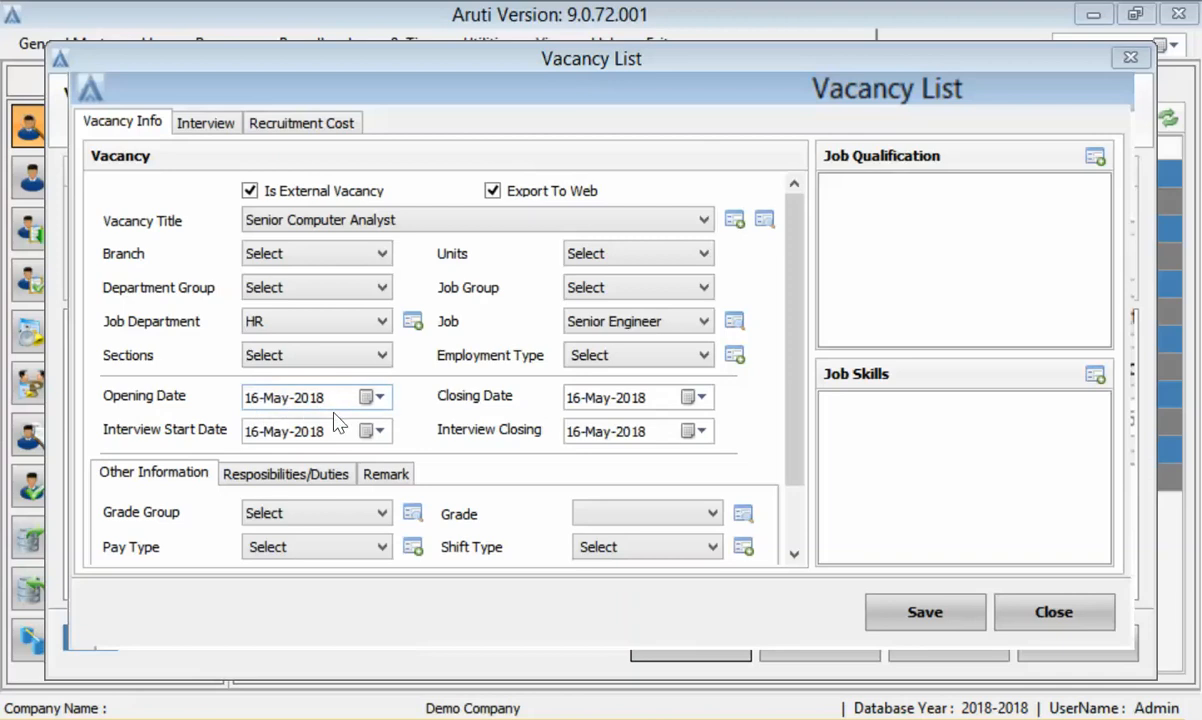
Set the vacancy's opening date to 16-May-2018 and its closing date to 30-May-2018
left_click(375, 398)
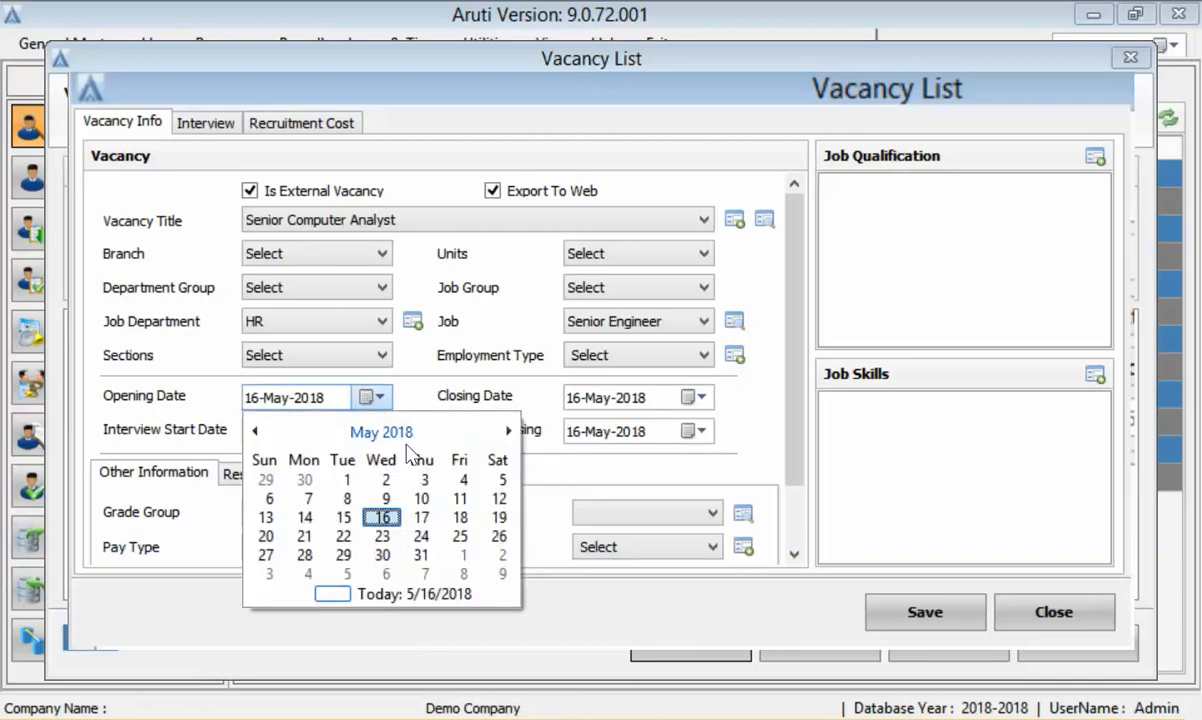
left_click(382, 517)
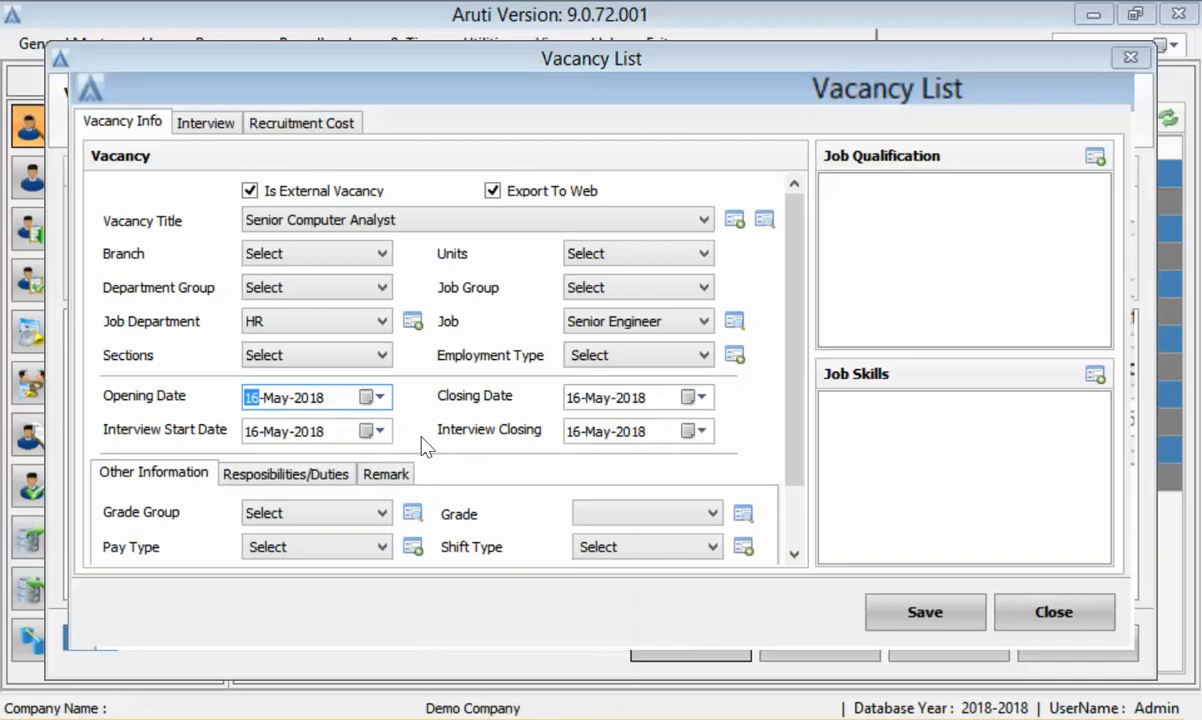
left_click(700, 398)
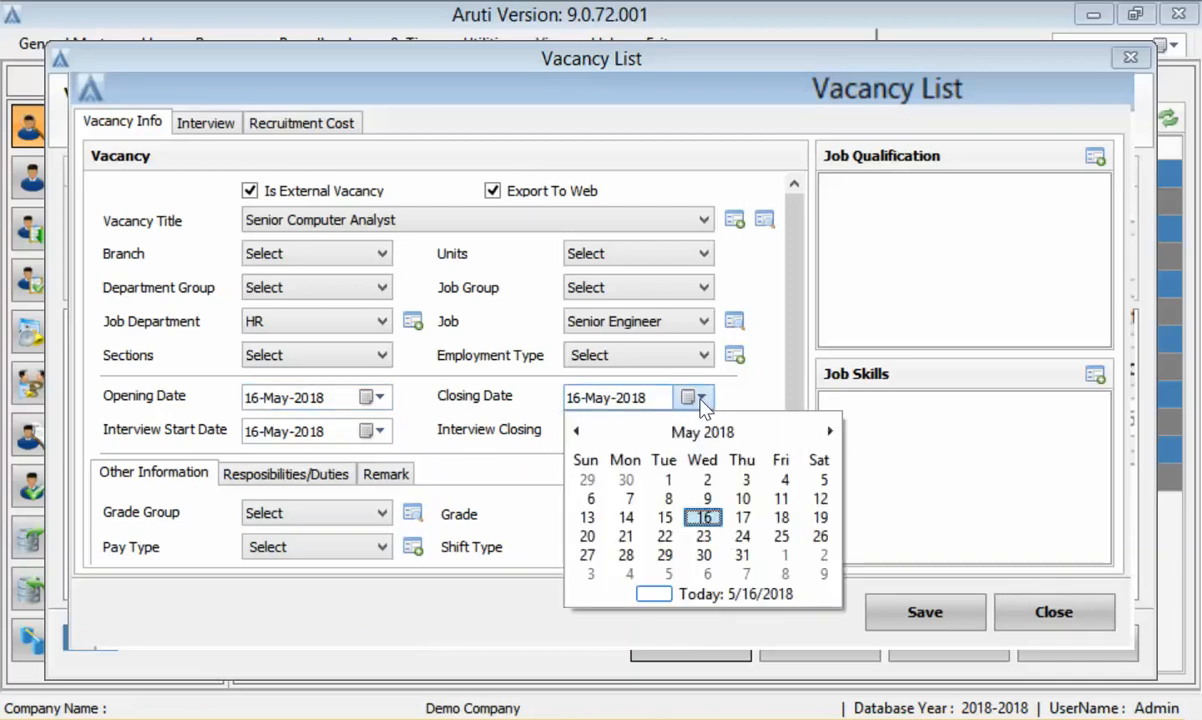
left_click(704, 555)
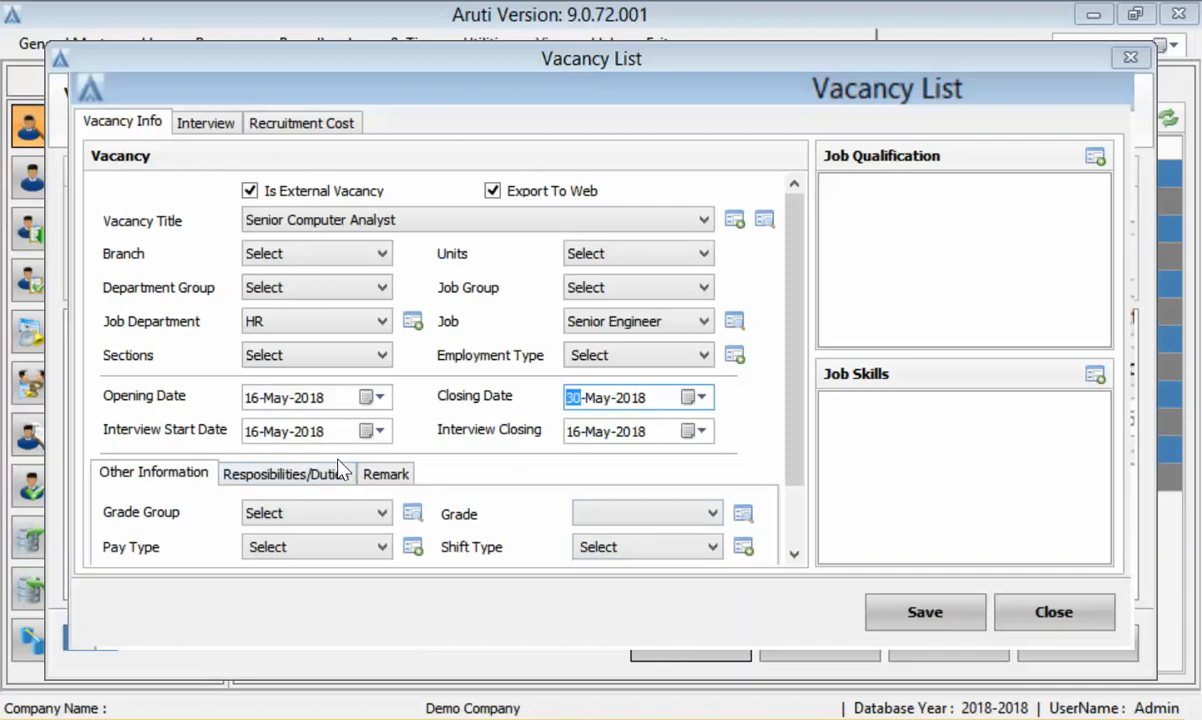
Set the interview start date to 01-Jun-2018 and the interview closing date to 04-Jun-2018
left_click(379, 434)
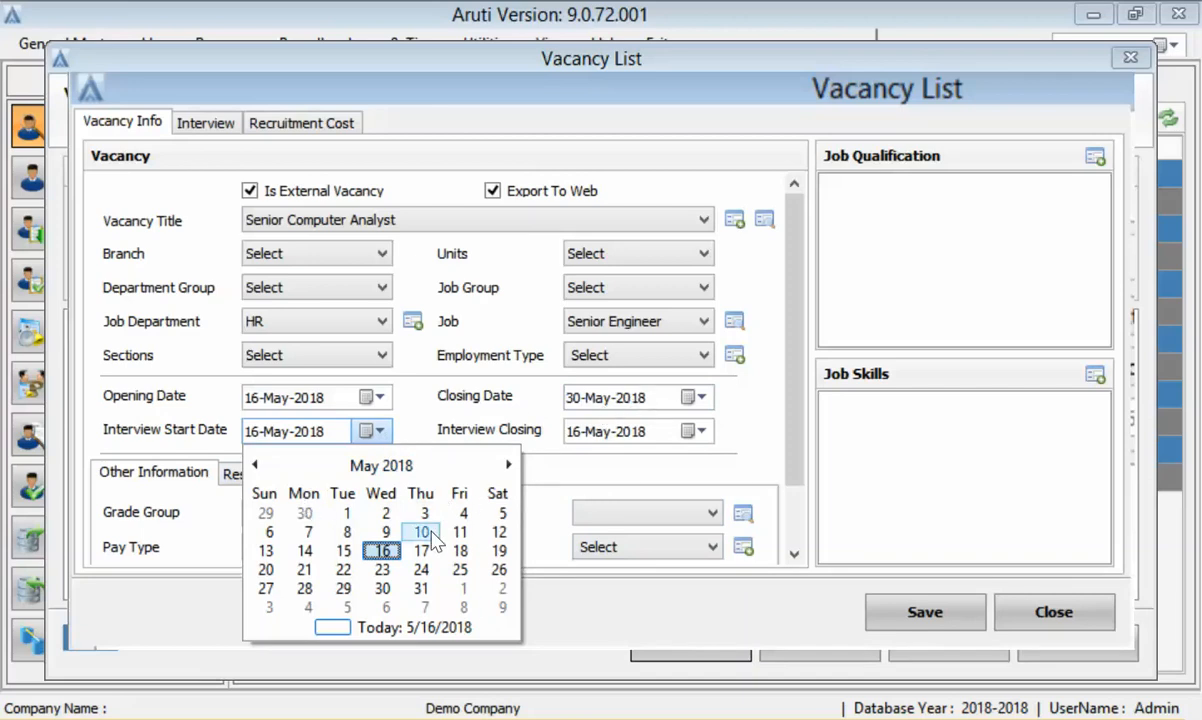
left_click(459, 589)
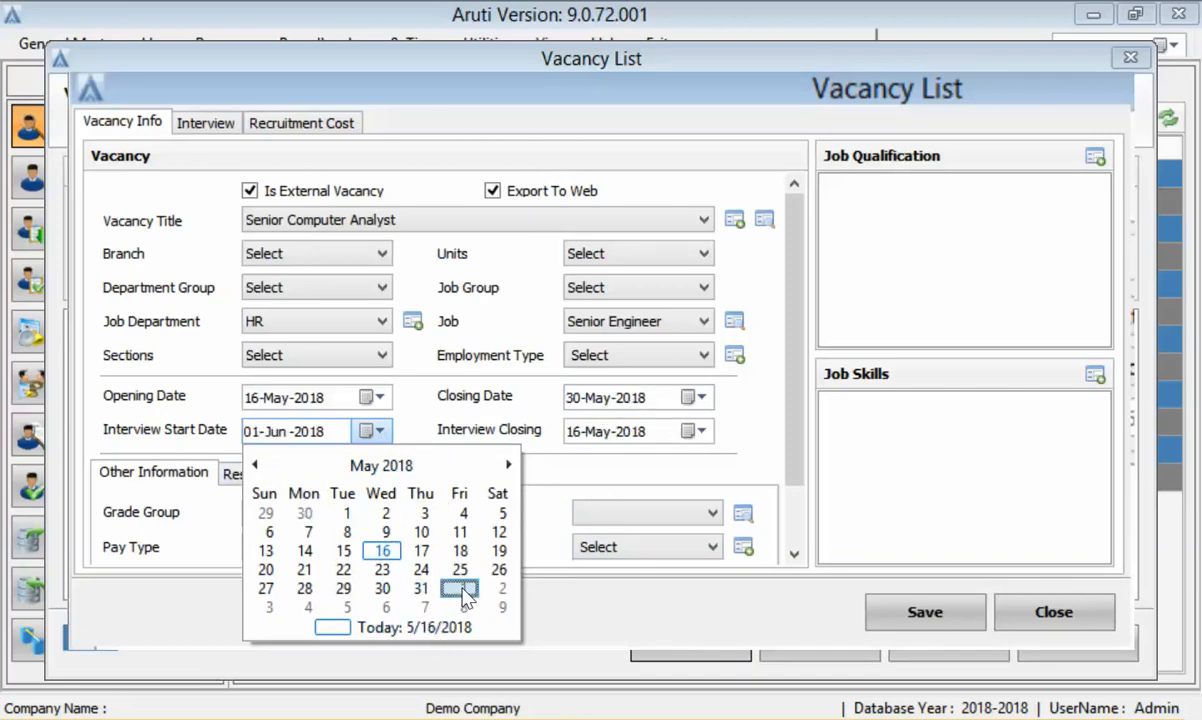
left_click(699, 432)
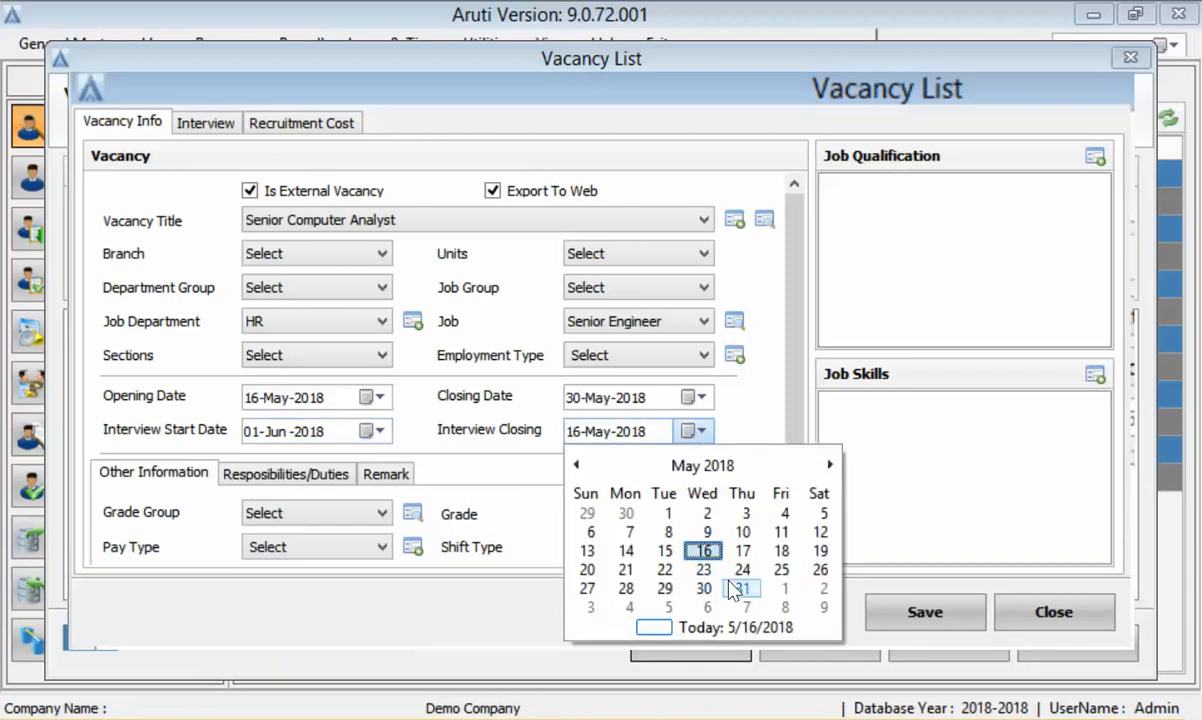
left_click(627, 607)
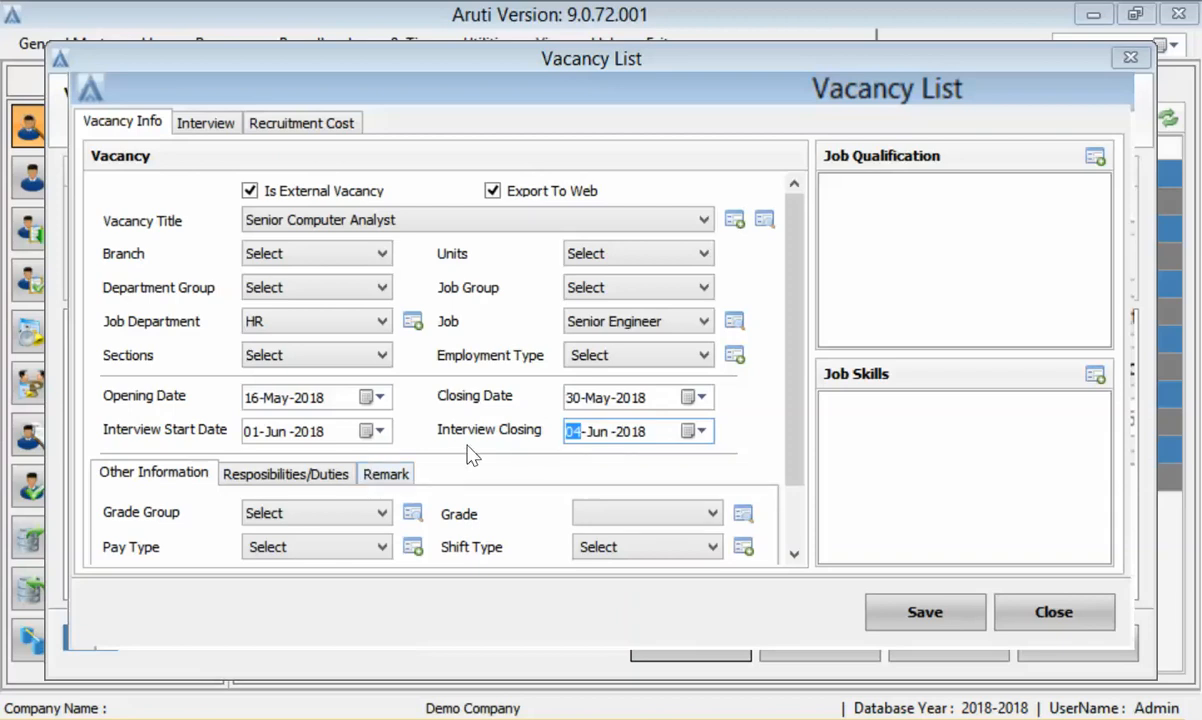
Set the vacancy's shift type to General and its employment type to Permanent
left_click(598, 553)
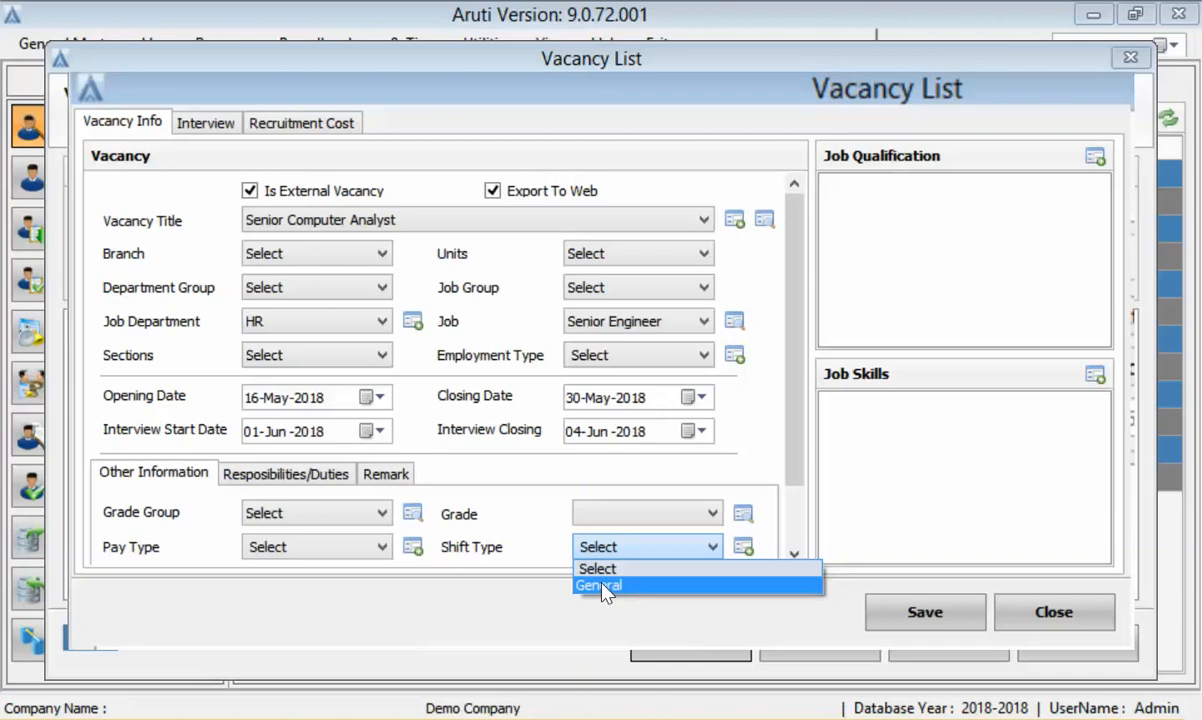
left_click(603, 585)
left_click(594, 355)
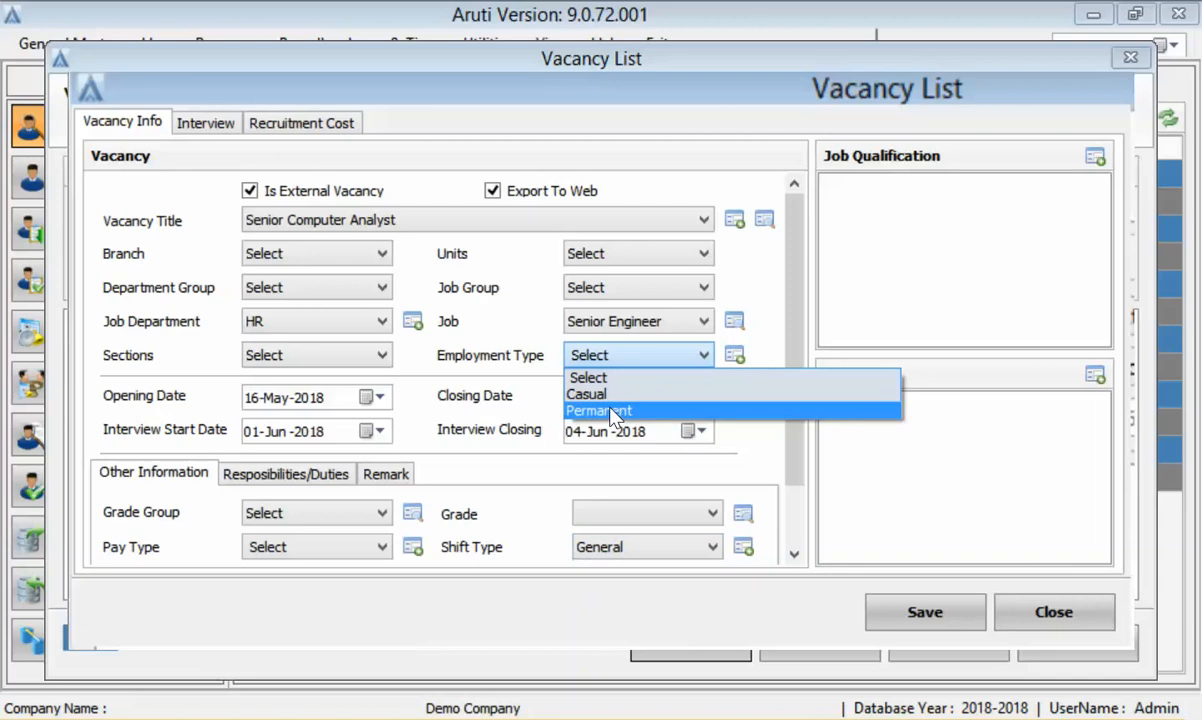
left_click(612, 411)
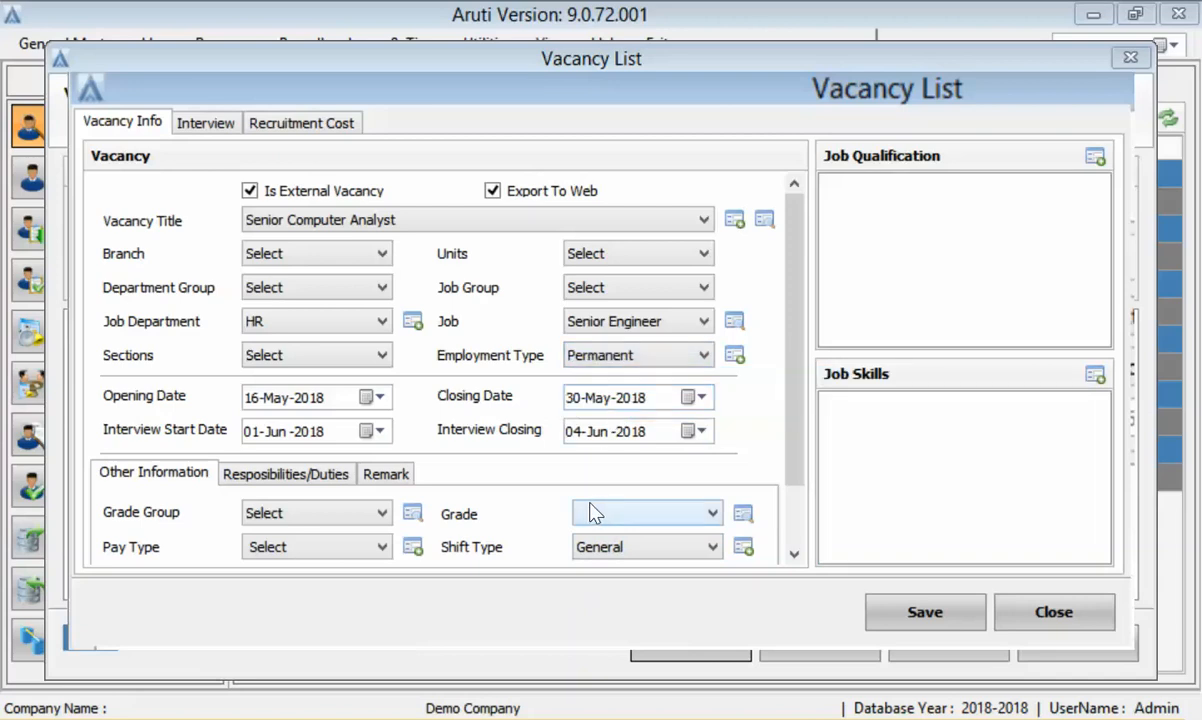
Set the interview type to Panel Interview in the vacancy's interview details
left_click(205, 128)
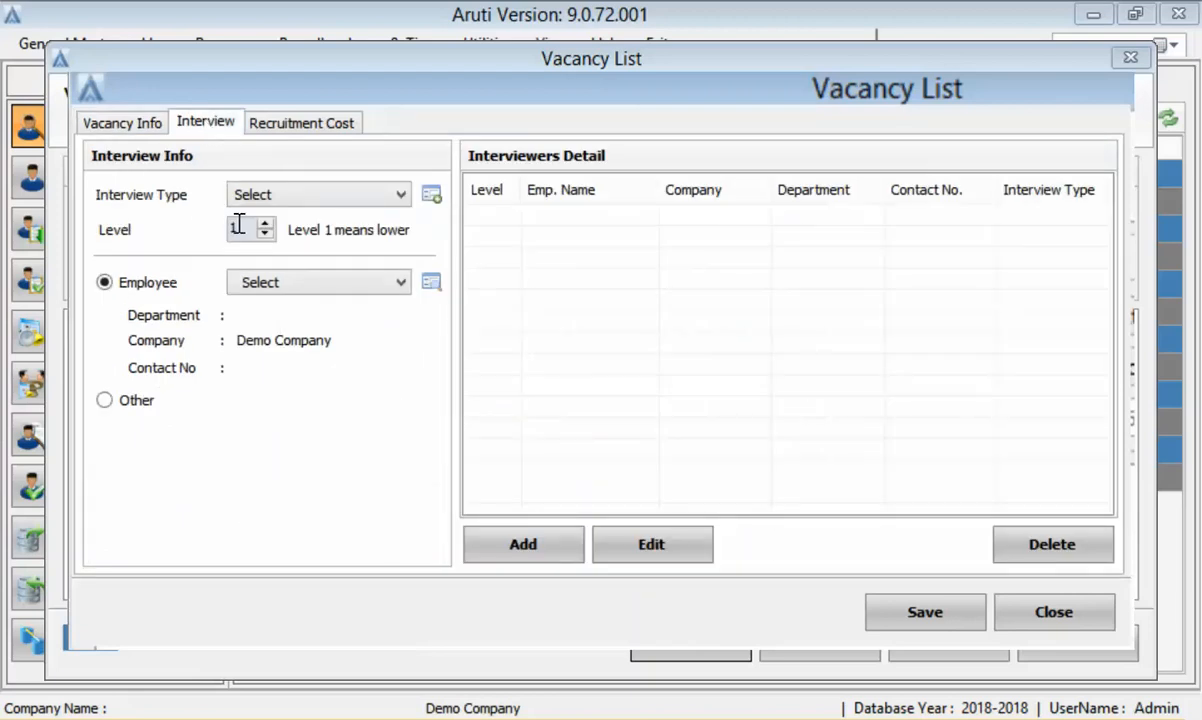
left_click(328, 205)
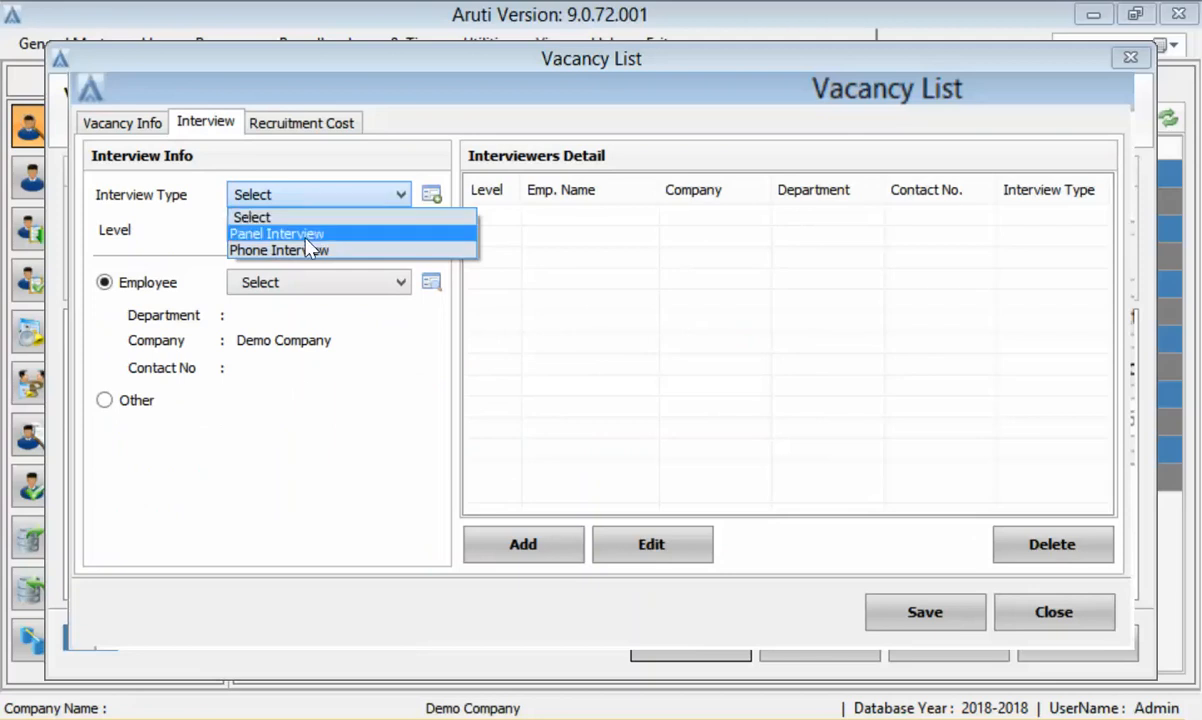
left_click(278, 236)
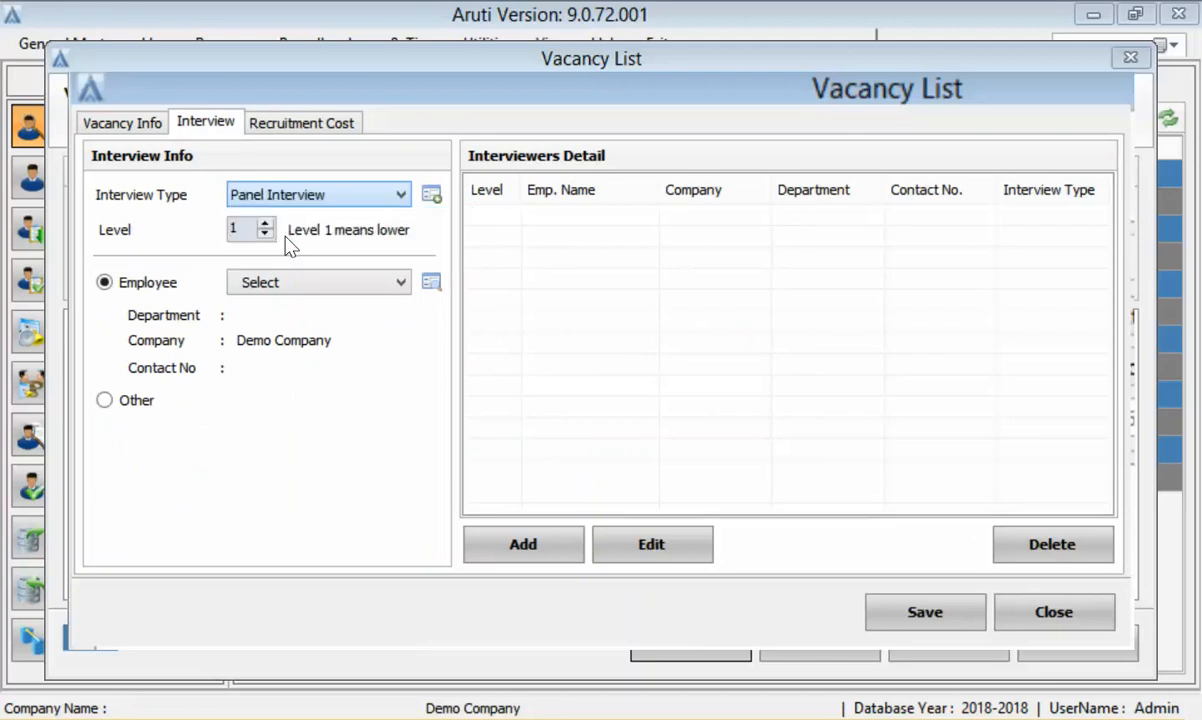
left_click(398, 200)
left_click(398, 203)
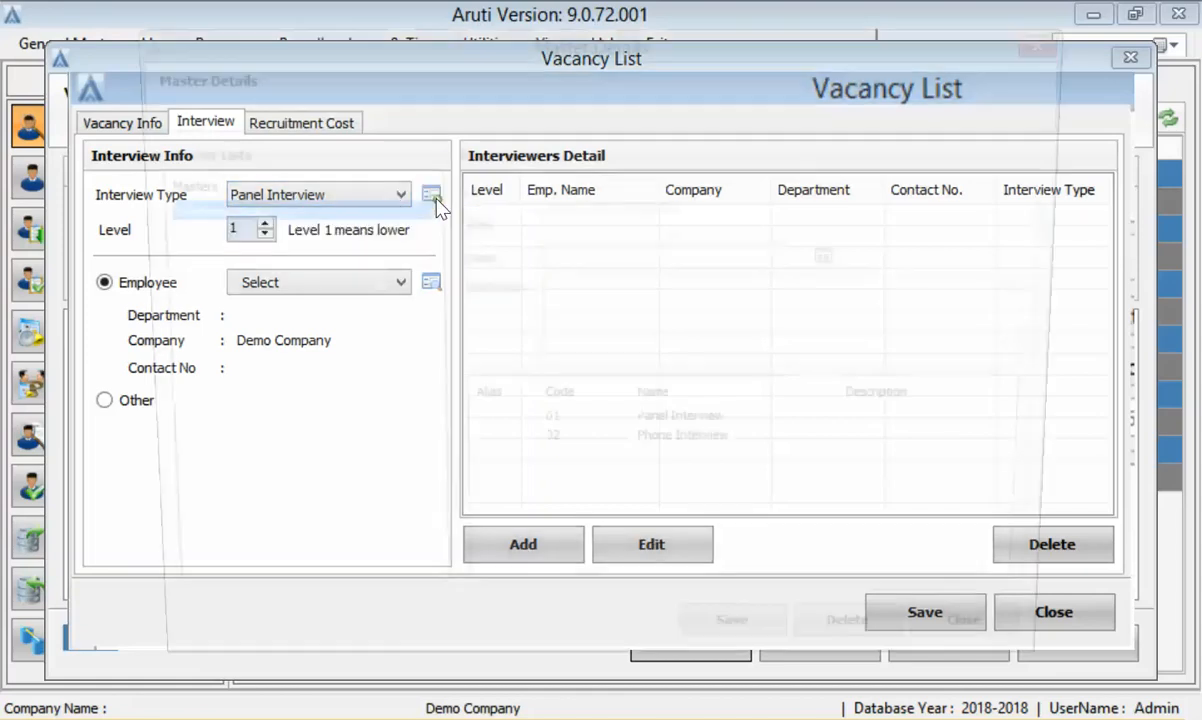
Examine the code and name fields for defining interview types in the master details, and close them without adding a type
left_click(432, 196)
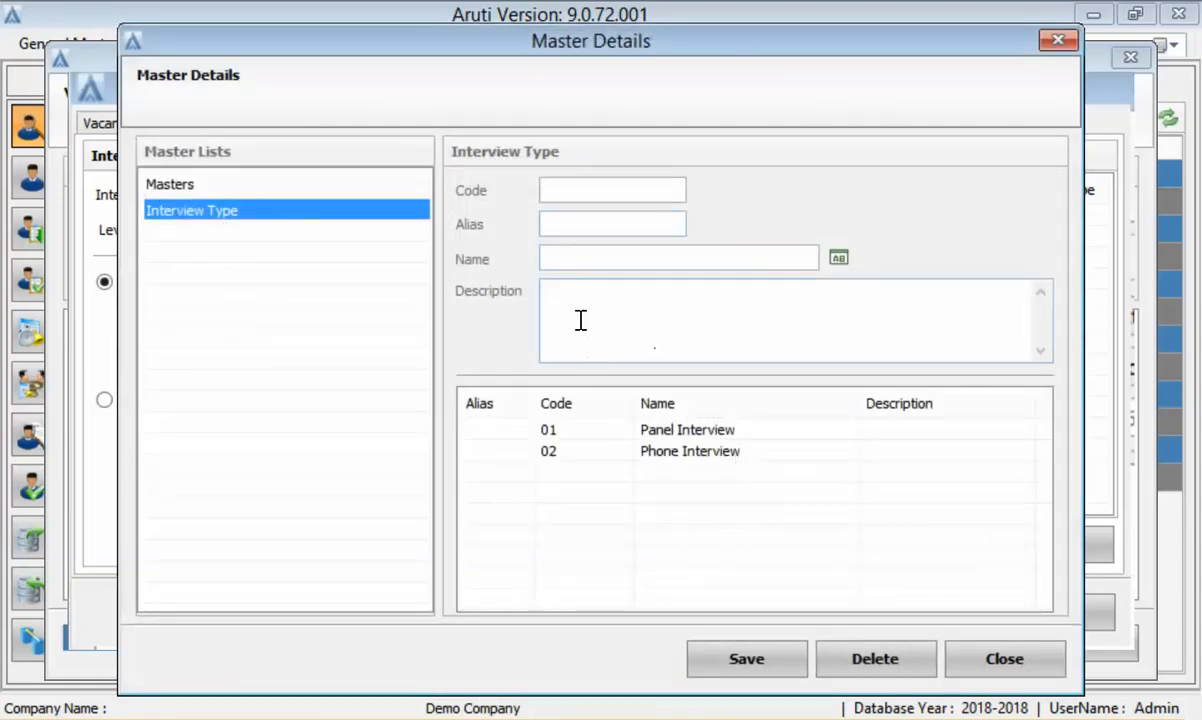
left_click(573, 190)
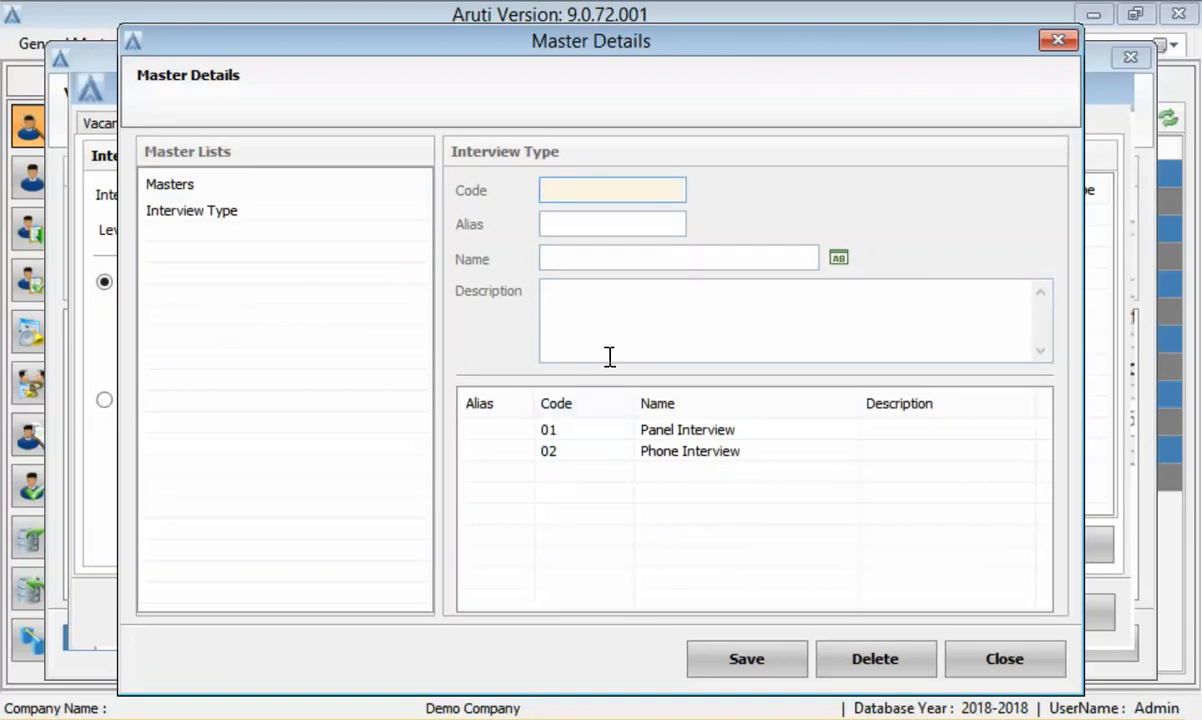
left_click(569, 257)
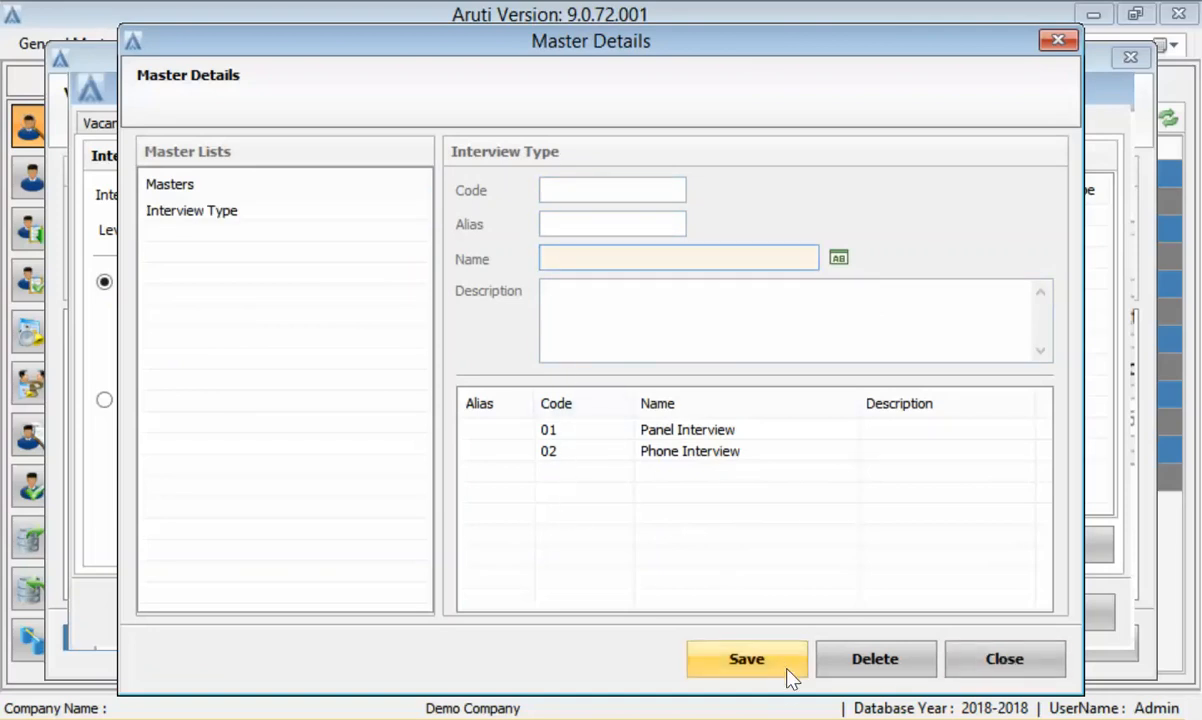
left_click(982, 655)
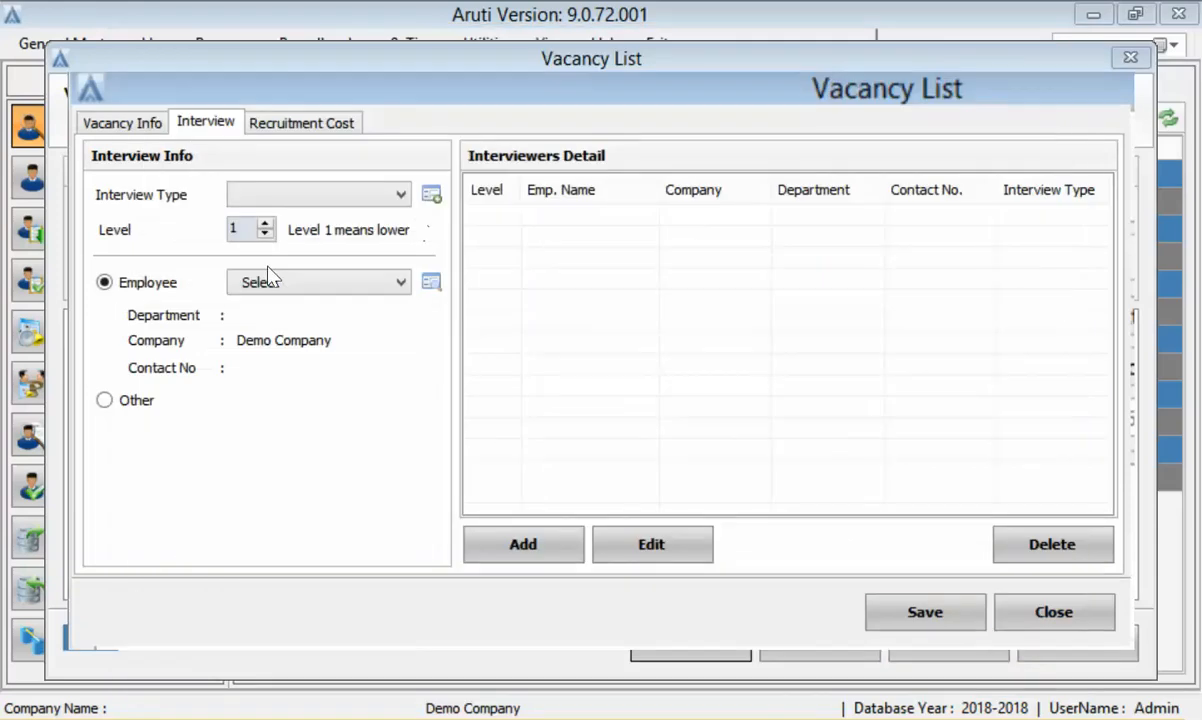
Reselect Panel Interview as the interview type for the interviewer entry
left_click(300, 195)
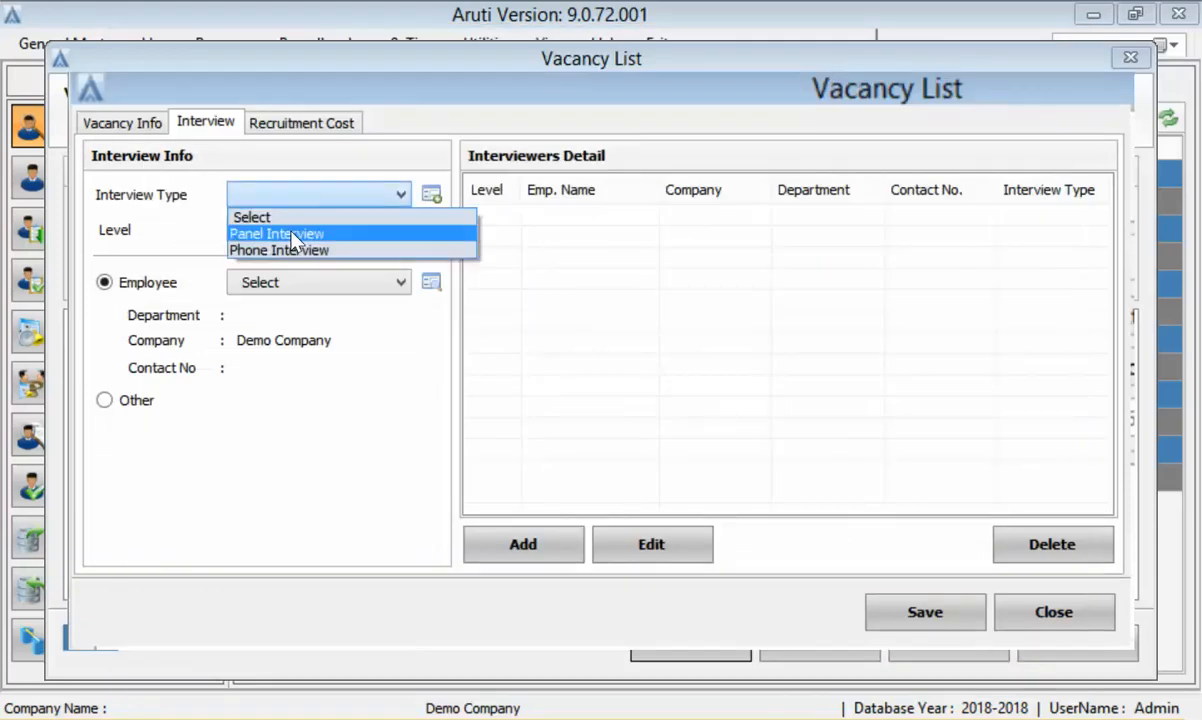
left_click(293, 236)
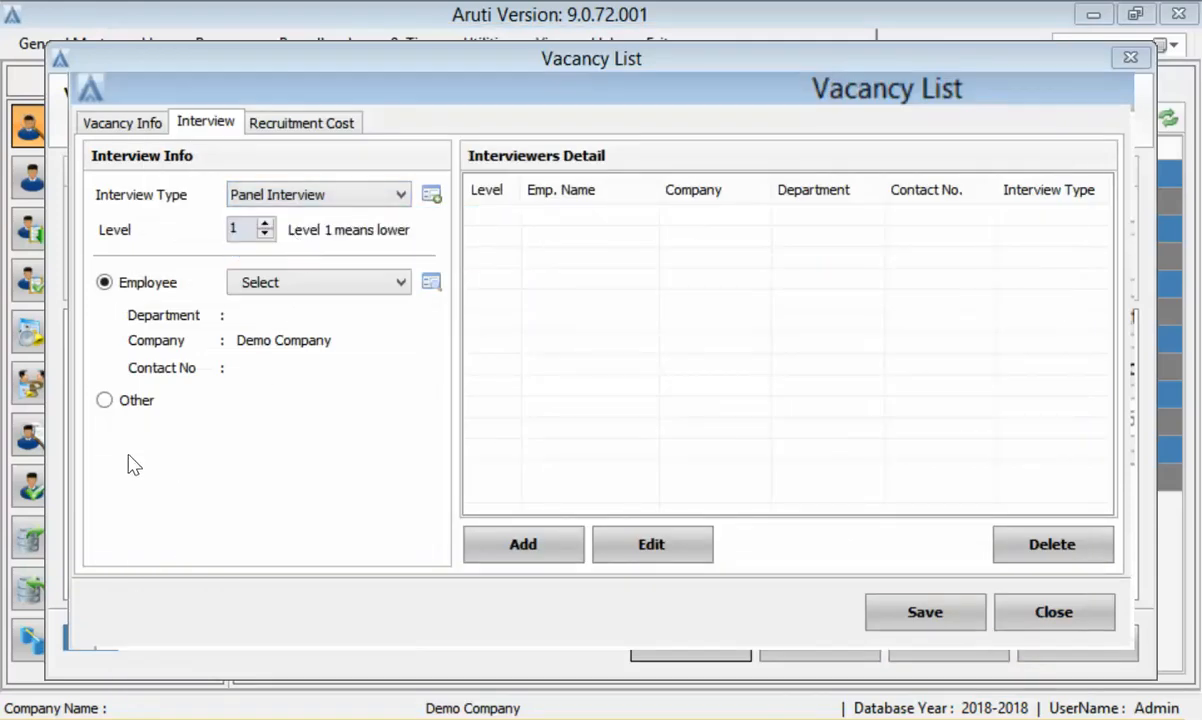
Examine the entry fields for an outside interviewer and the list of employees available as interviewers
left_click(104, 400)
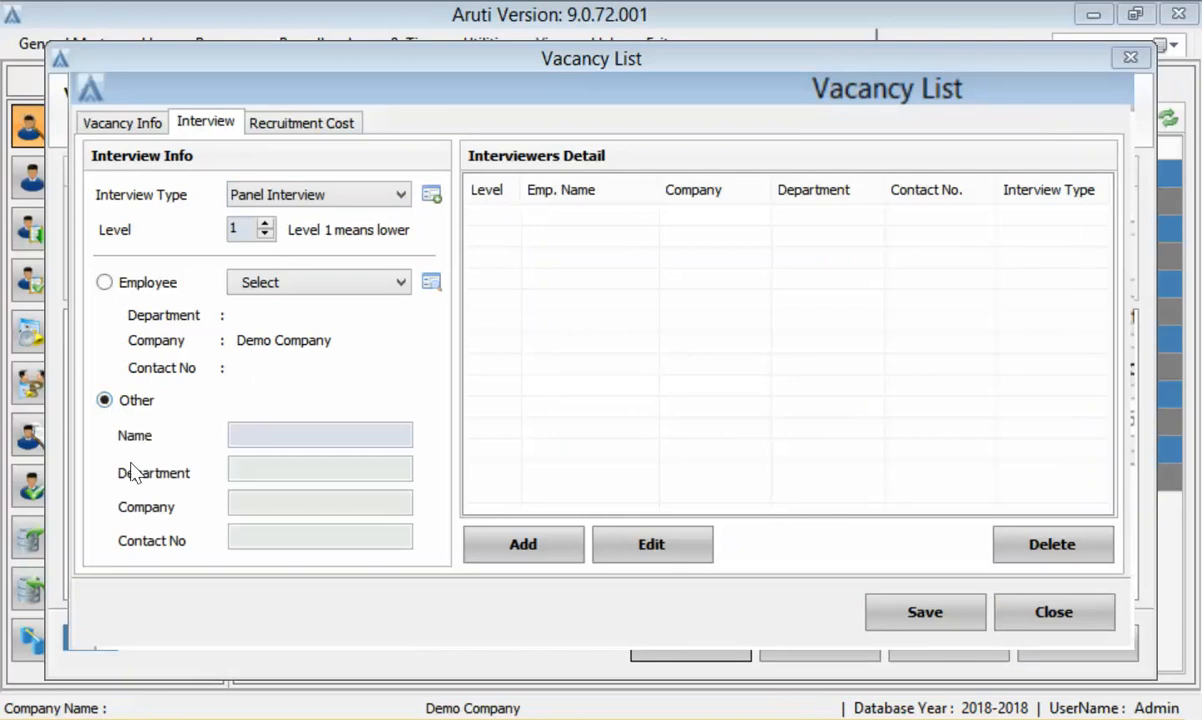
left_click(261, 434)
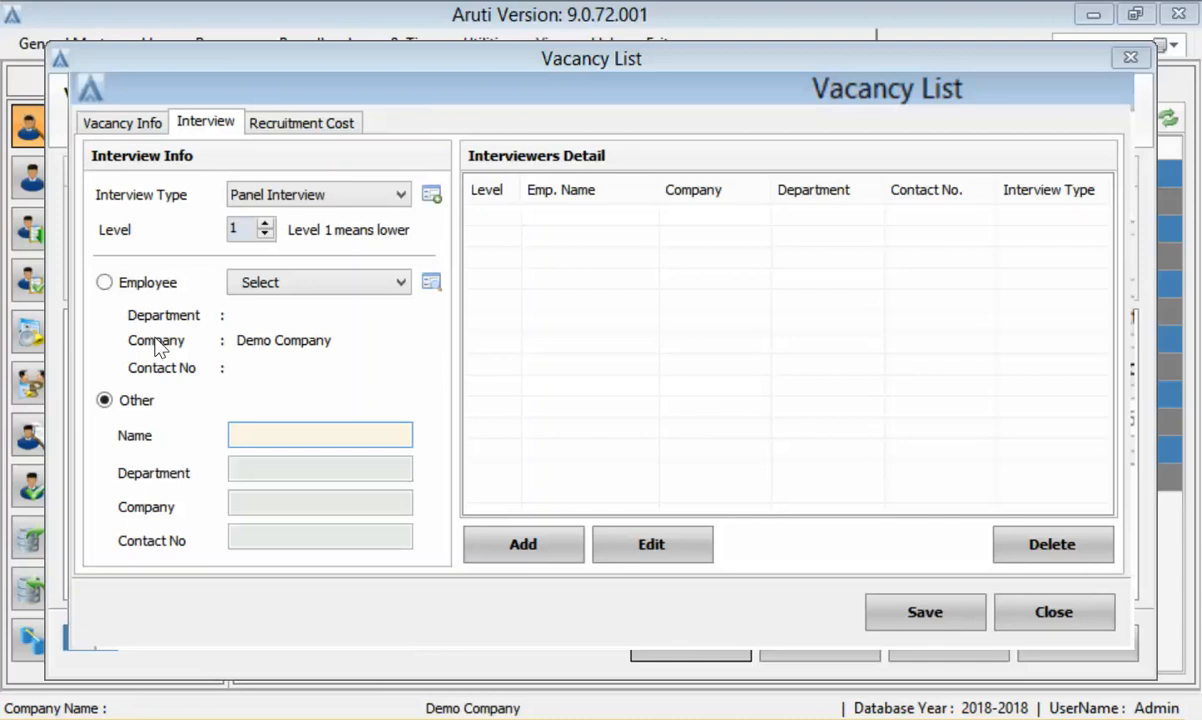
left_click(105, 283)
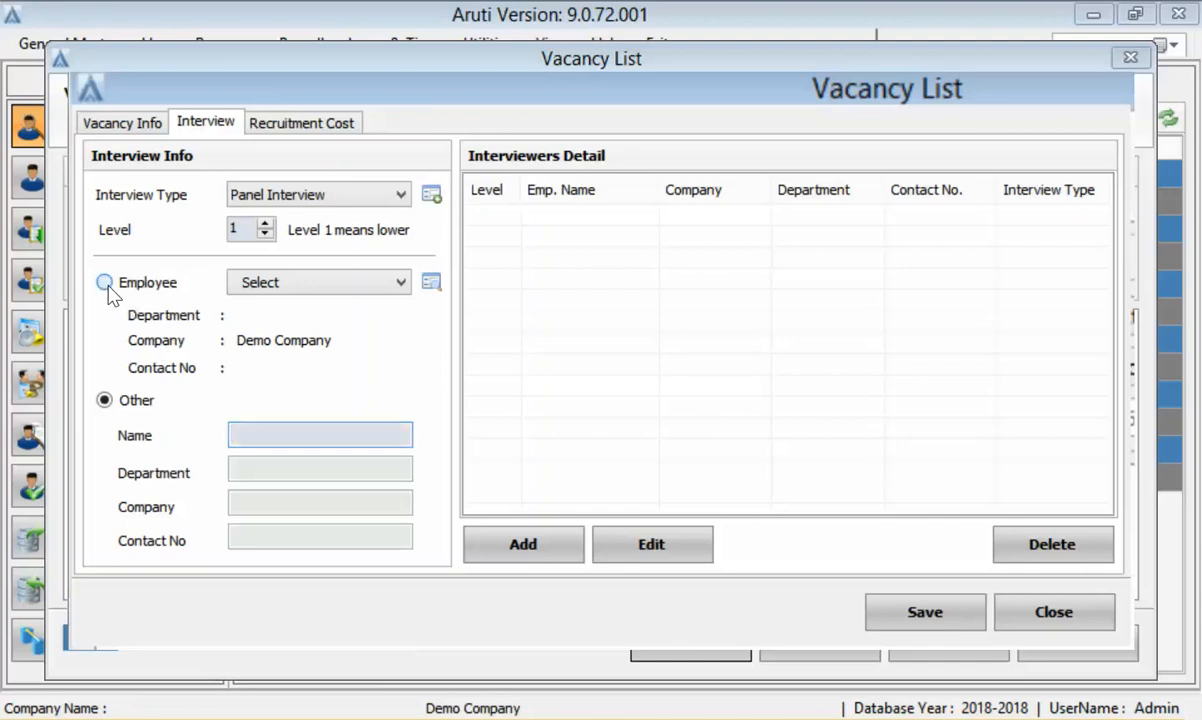
left_click(341, 283)
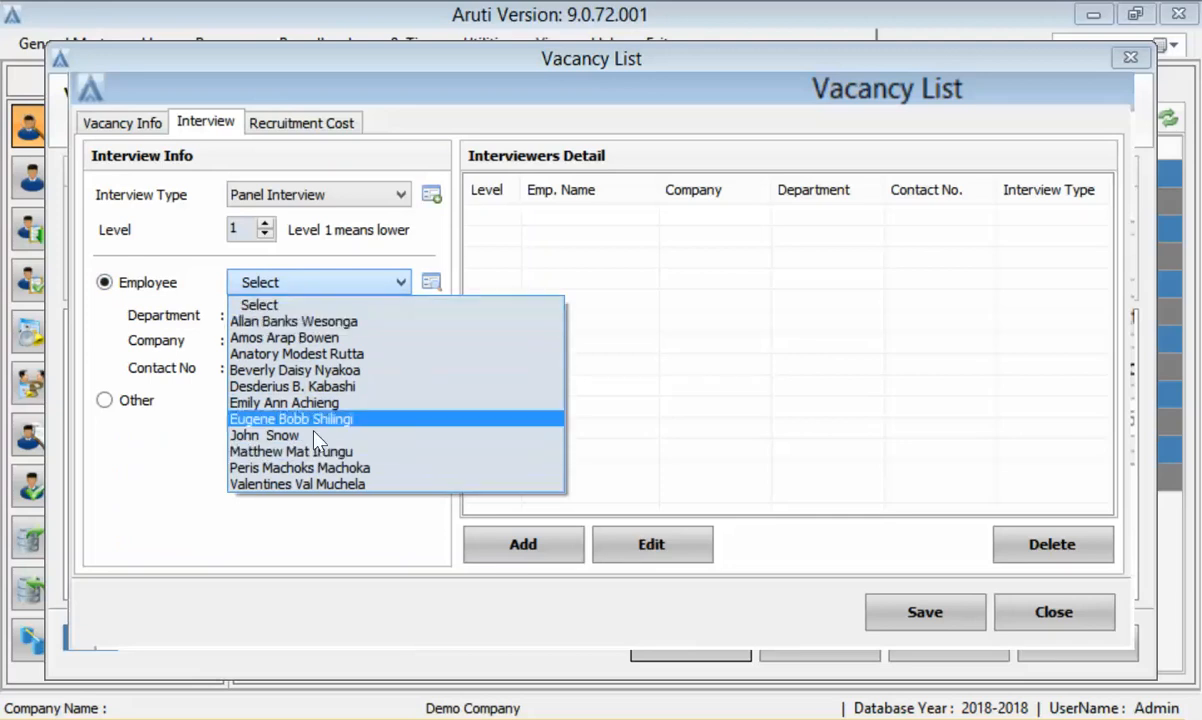
left_click(106, 402)
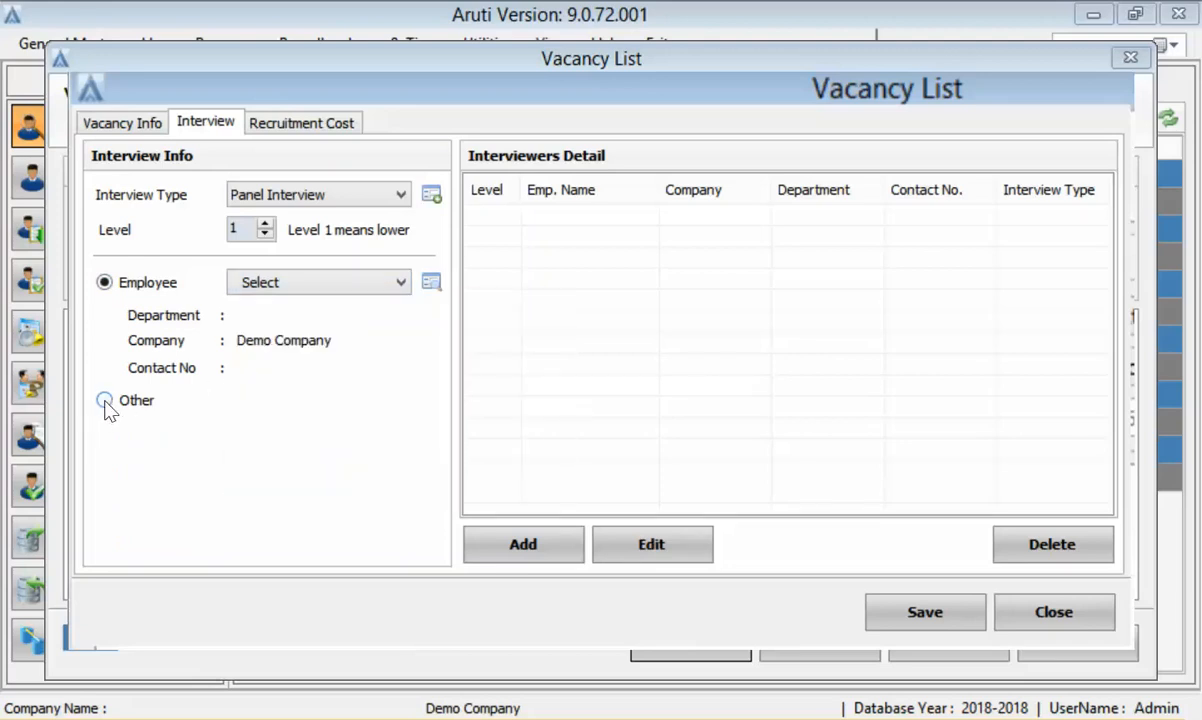
Add an interviewer of the Other kind to the vacancy, entering the interviewer's name and the company Aruti Recruitment Agency
left_click(105, 401)
left_click(269, 433)
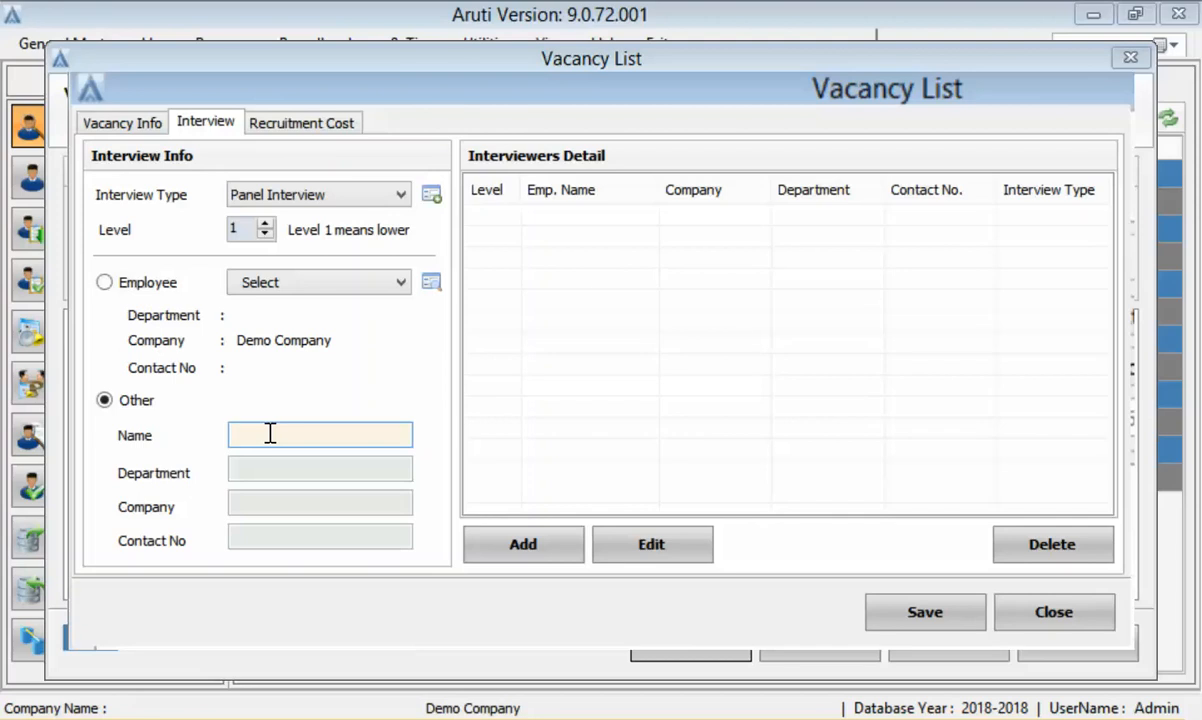
type("John Smith")
left_click(270, 509)
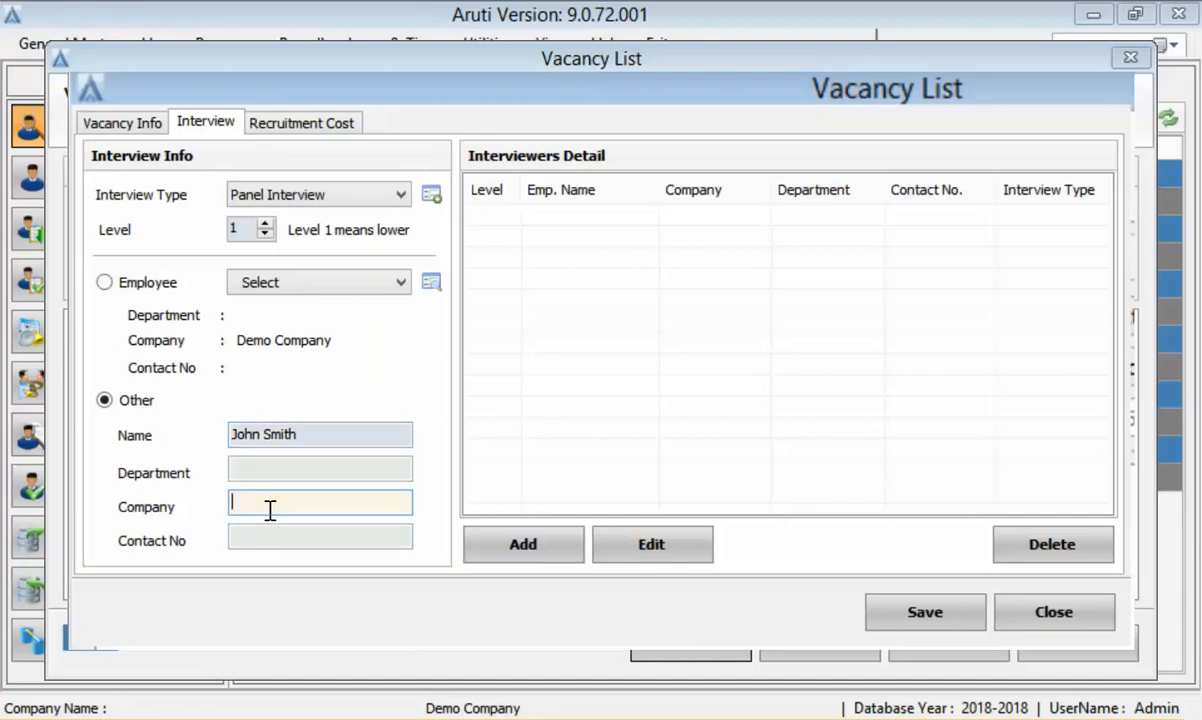
type("Aruti Recruitment Agency")
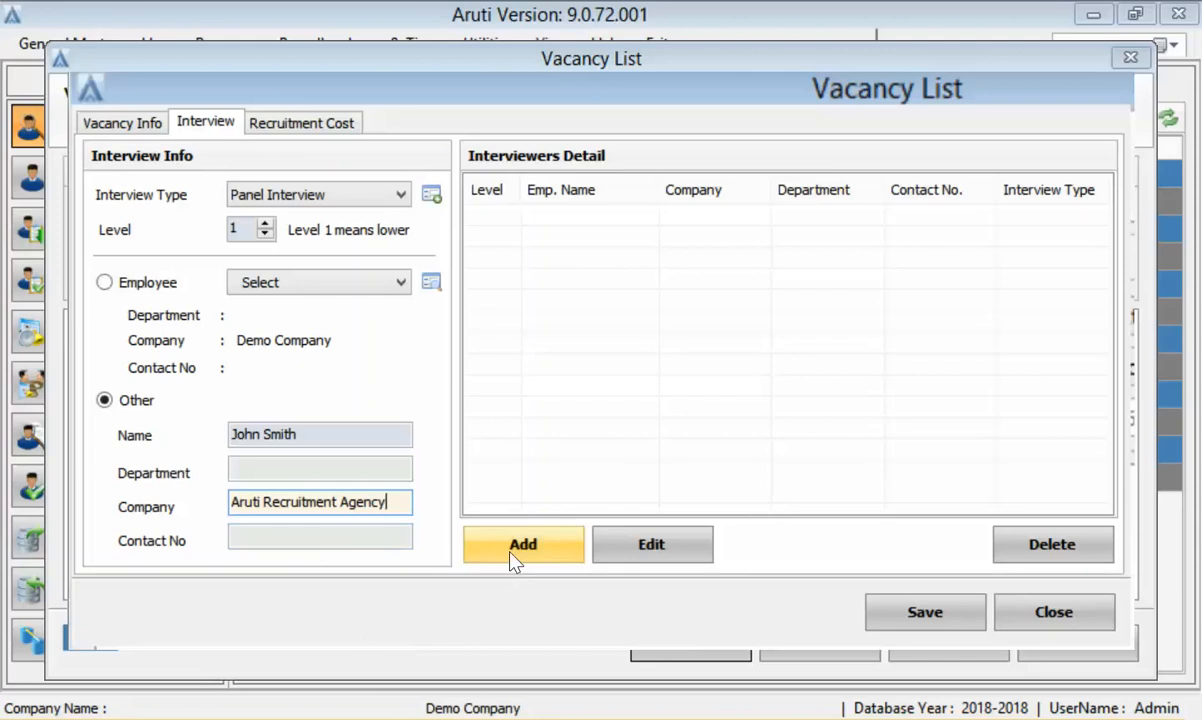
left_click(277, 540)
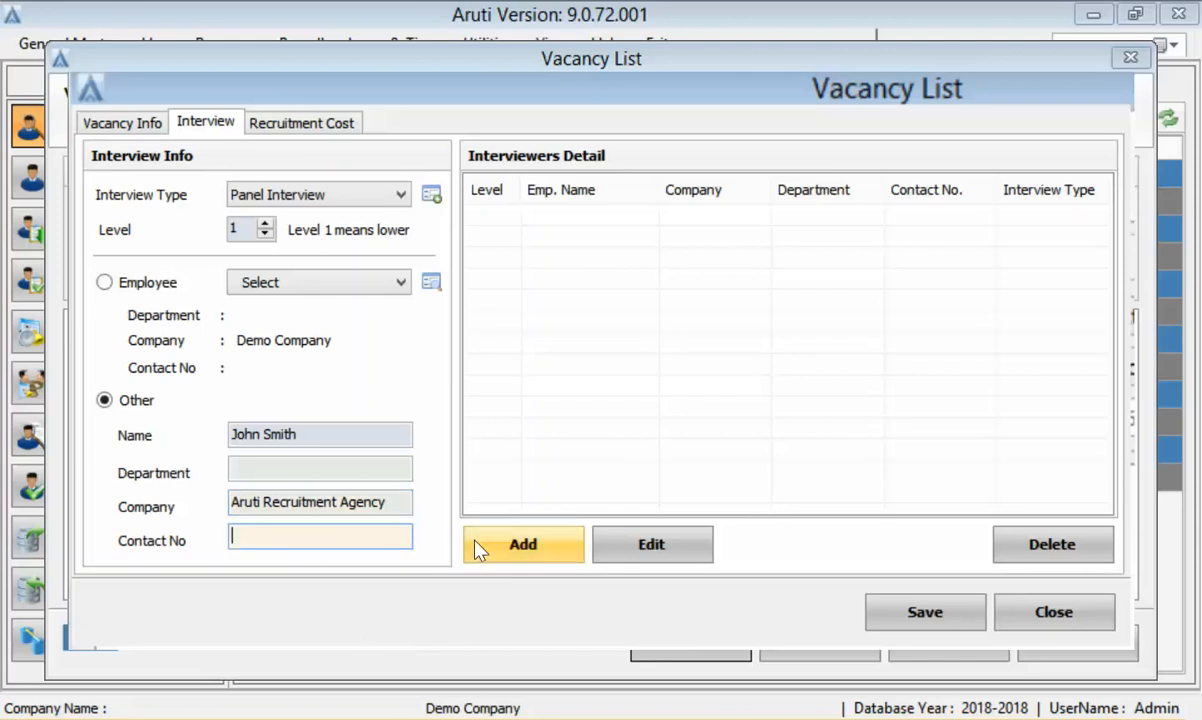
left_click(527, 552)
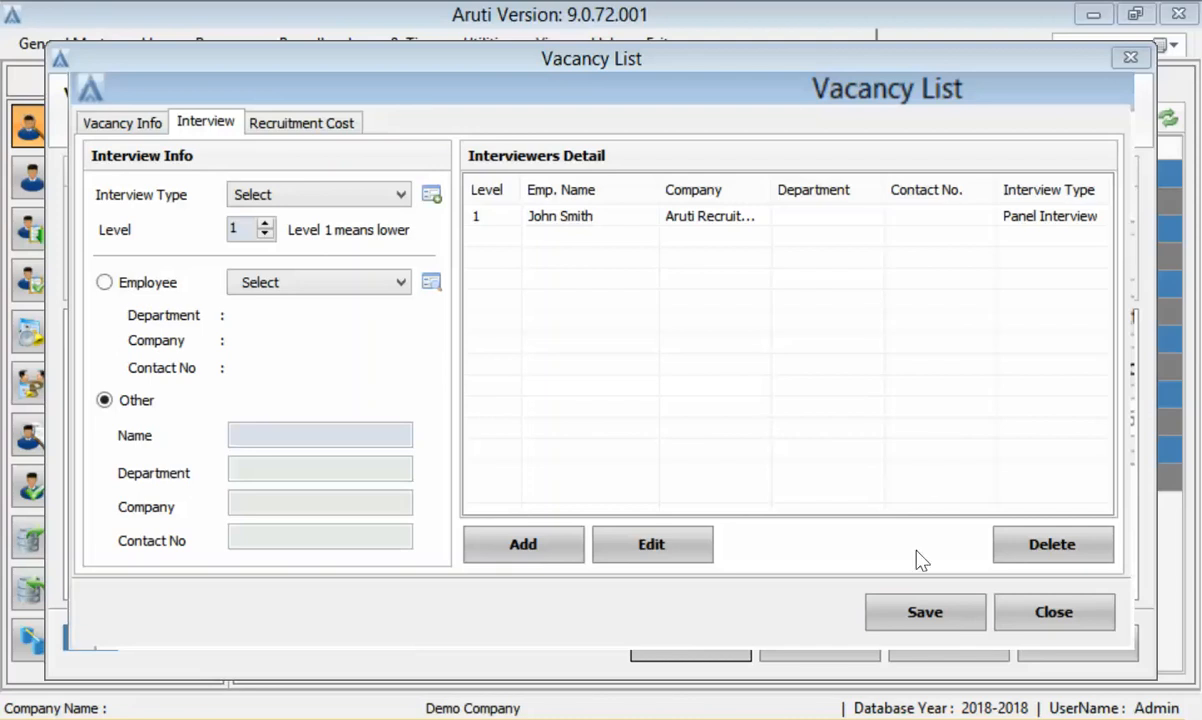
Save the Senior Computer Analyst vacancy and close the vacancy list
left_click(922, 613)
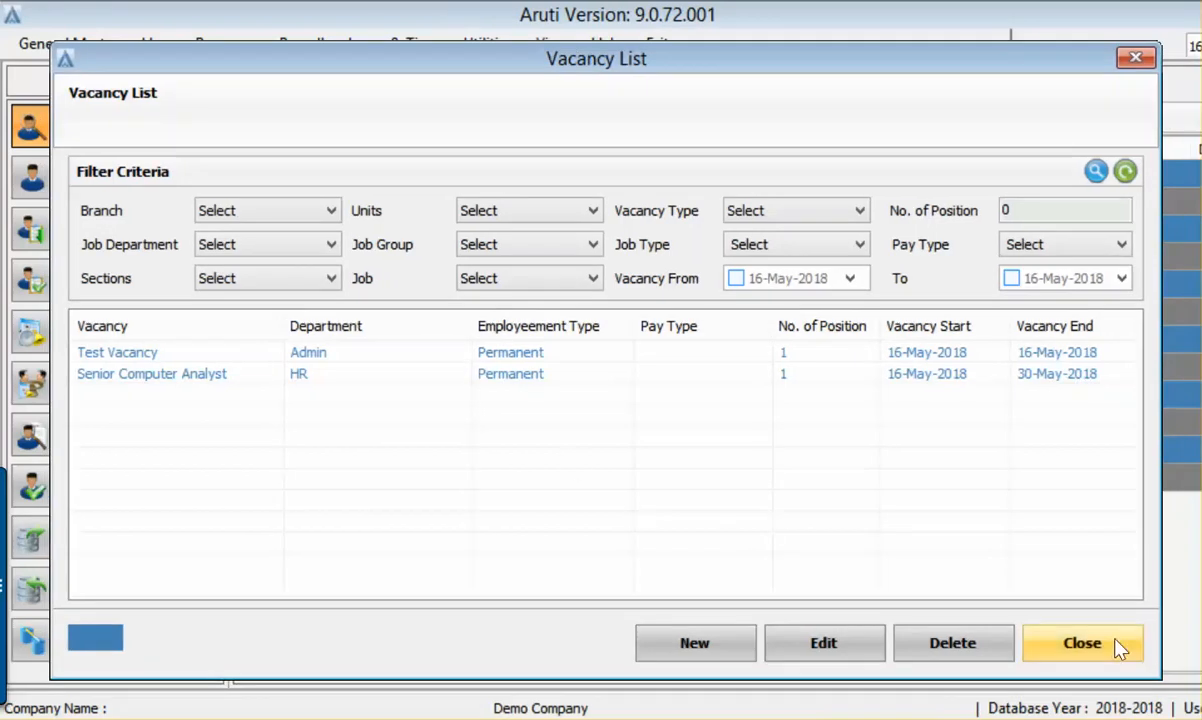
left_click(1085, 645)
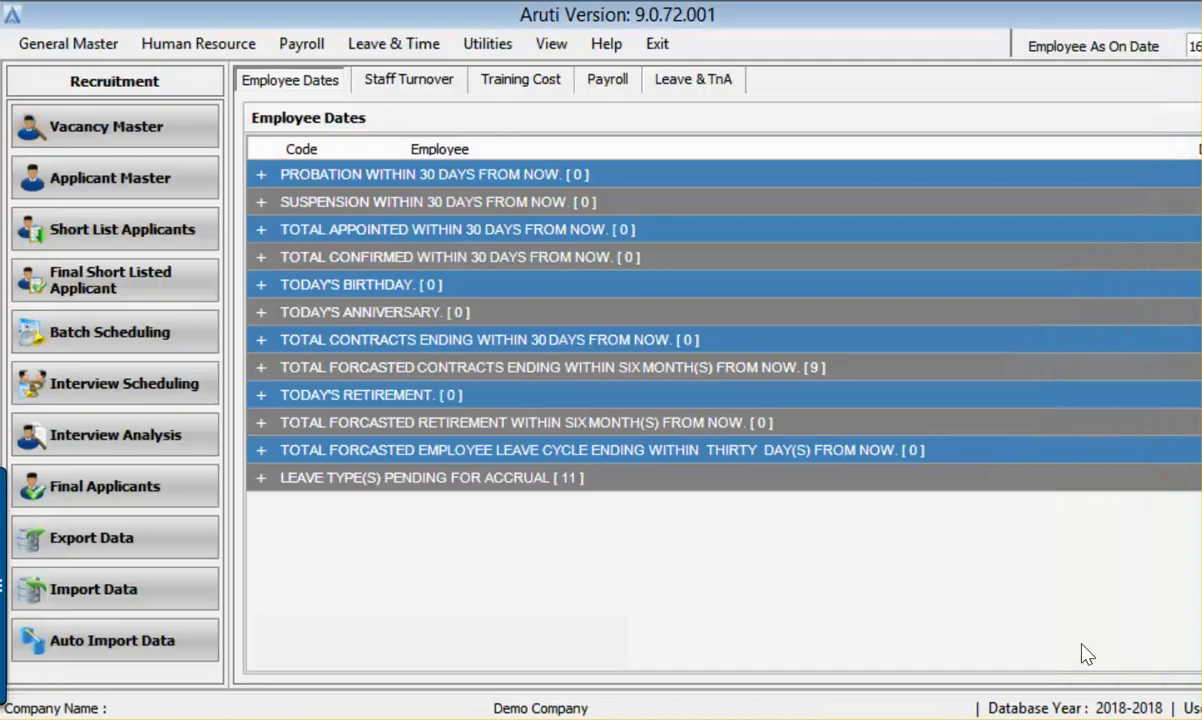
Open the export of the recruitment data to the web
left_click(104, 538)
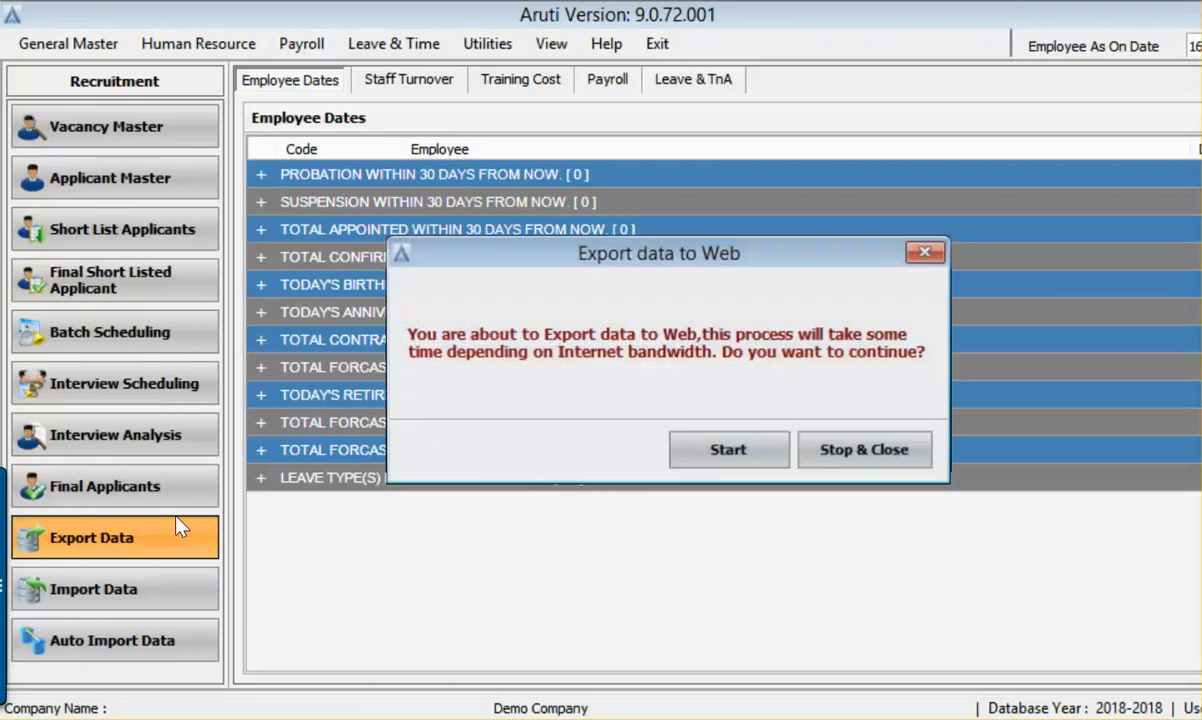